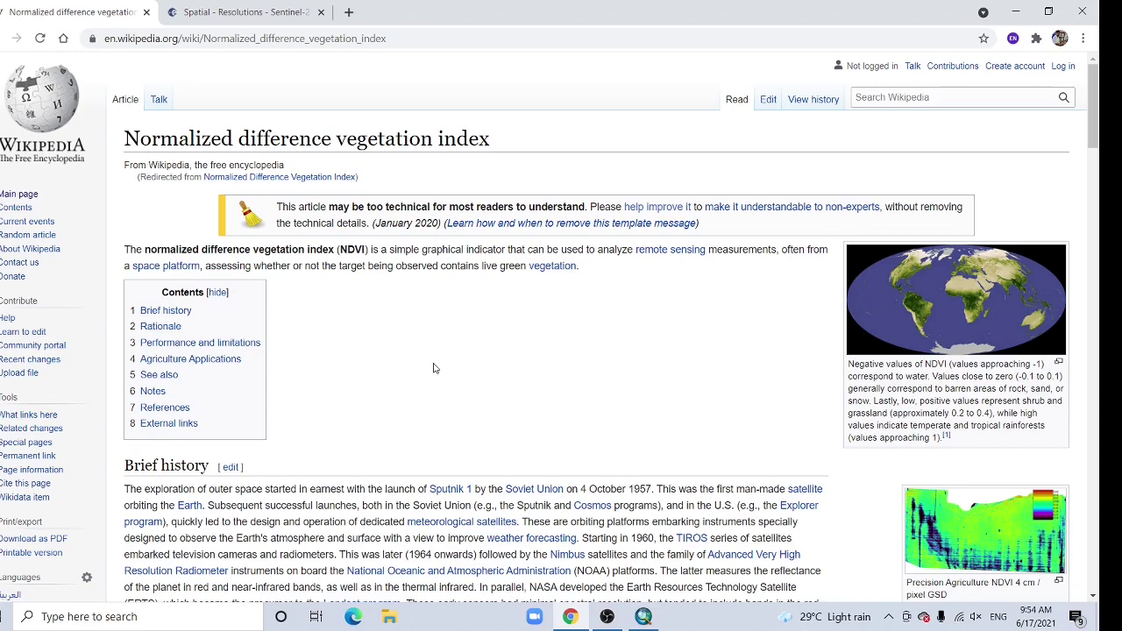
Scroll the Wikipedia NDVI article to the Rationale section showing NDVI = (NIR − Red)/(NIR + Red).
{"action": "scroll", "coordinate": [433, 368], "scroll_direction": "down", "scroll_amount": 3}
{"action": "scroll", "coordinate": [433, 368], "scroll_direction": "up", "scroll_amount": 3}
{"action": "scroll", "coordinate": [263, 477], "scroll_direction": "down", "scroll_amount": 8}
{"action": "scroll", "coordinate": [263, 478], "scroll_direction": "down", "scroll_amount": 3}
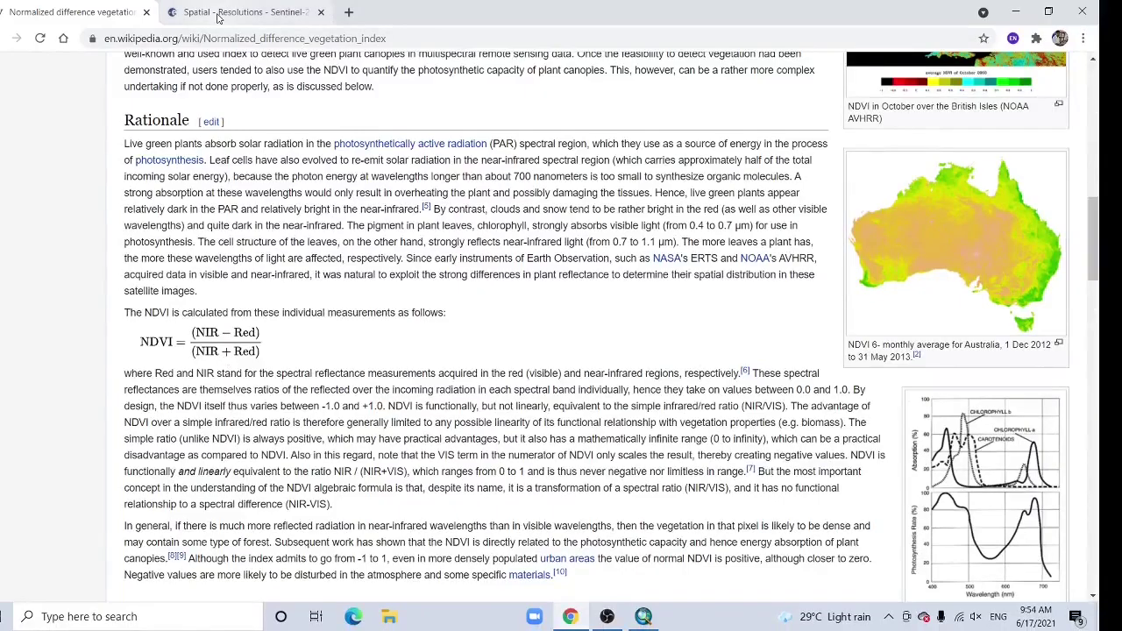
View the Sentinel-2 Spatial Resolution page listing the 10 m bands B2, B3, B4 and B8.
{"action": "left_click", "coordinate": [220, 16]}
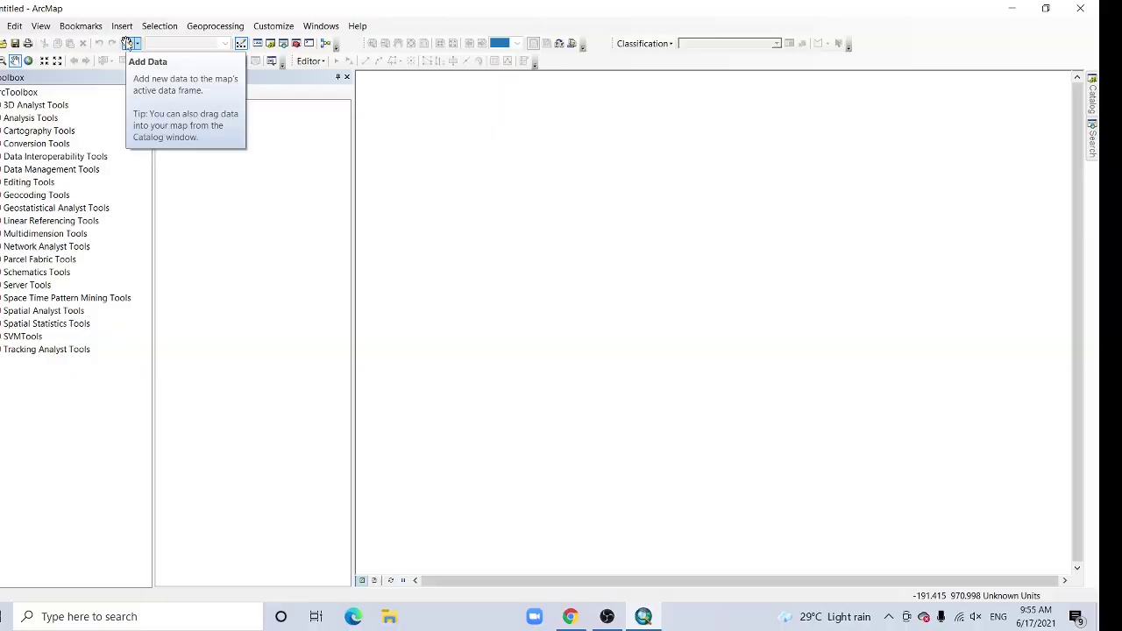
Add T45RYK_20210404T043701_B04.jp2 and B08.jp2 from the Sentinel_Alipurduar GRANULE IMG_DATA folder to the map.
{"action": "left_click", "coordinate": [127, 44]}
{"action": "left_click", "coordinate": [488, 258]}
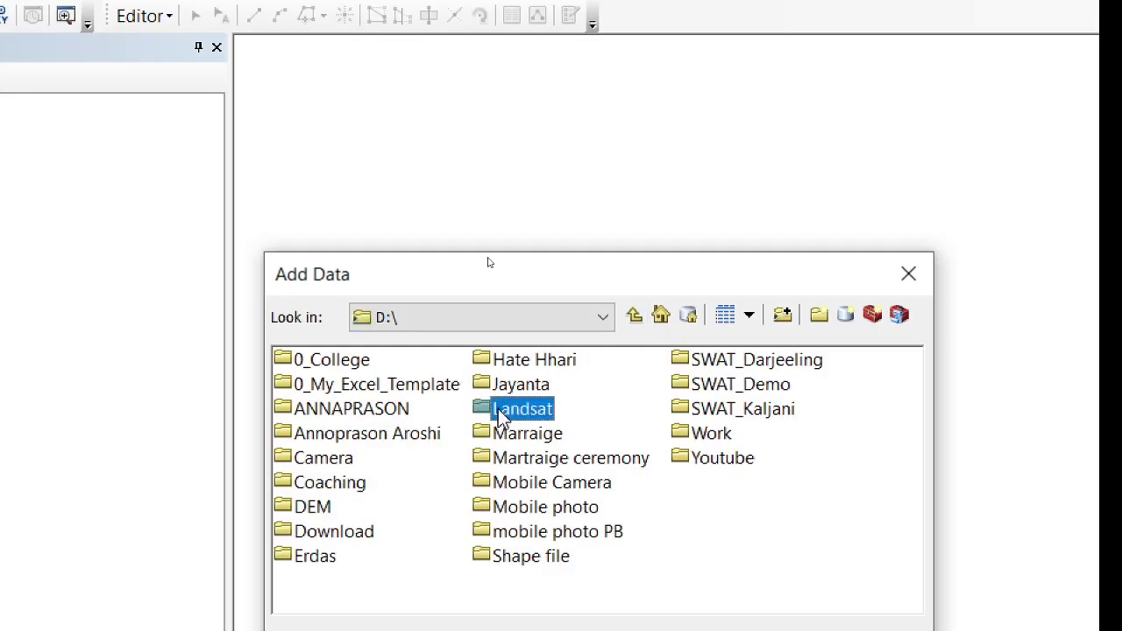
{"action": "double_click", "coordinate": [518, 408]}
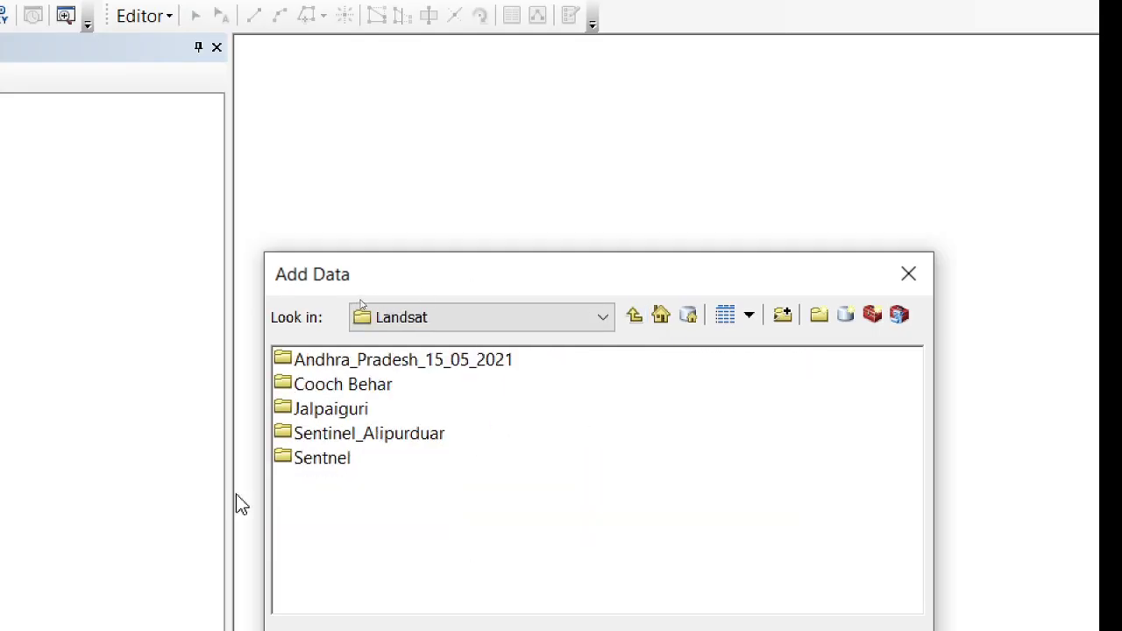
{"action": "double_click", "coordinate": [311, 432]}
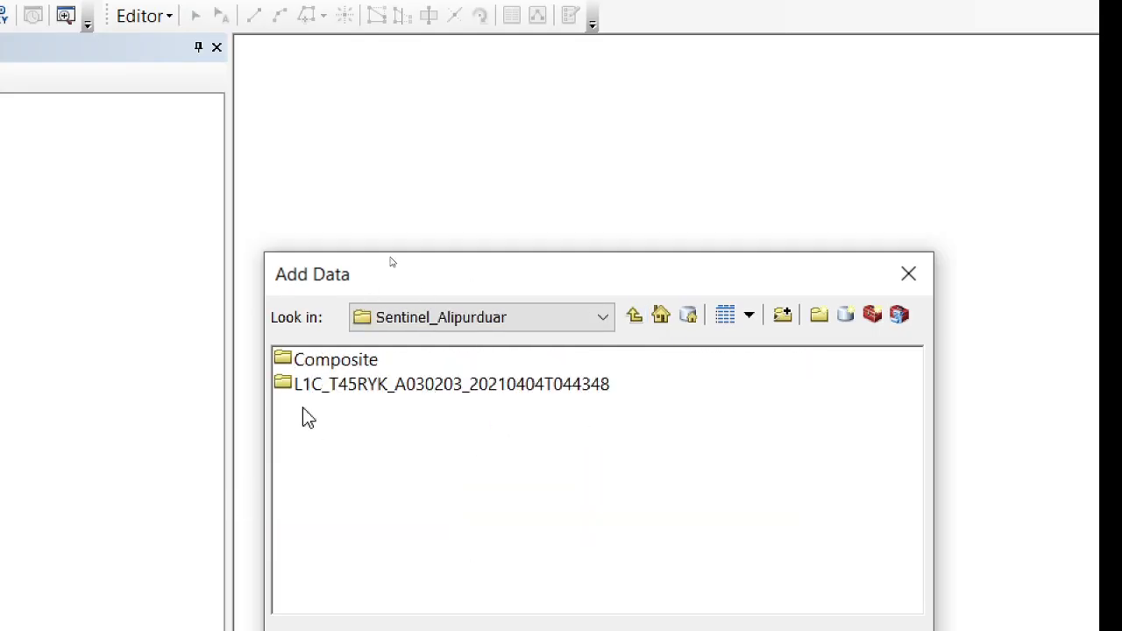
{"action": "double_click", "coordinate": [373, 384]}
{"action": "double_click", "coordinate": [375, 368]}
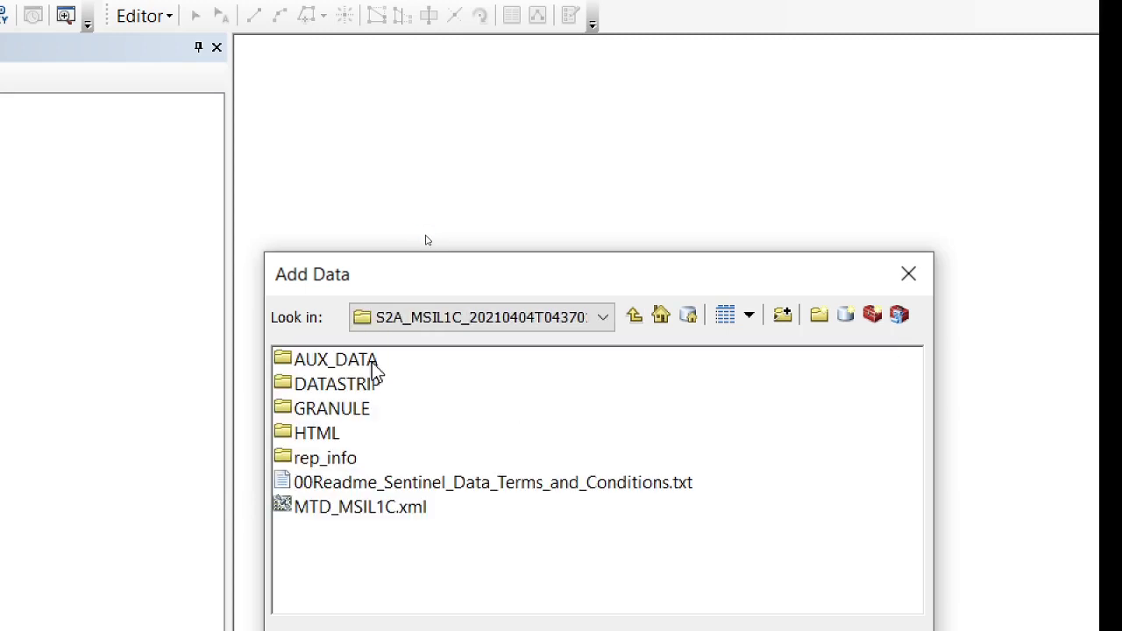
{"action": "double_click", "coordinate": [344, 415]}
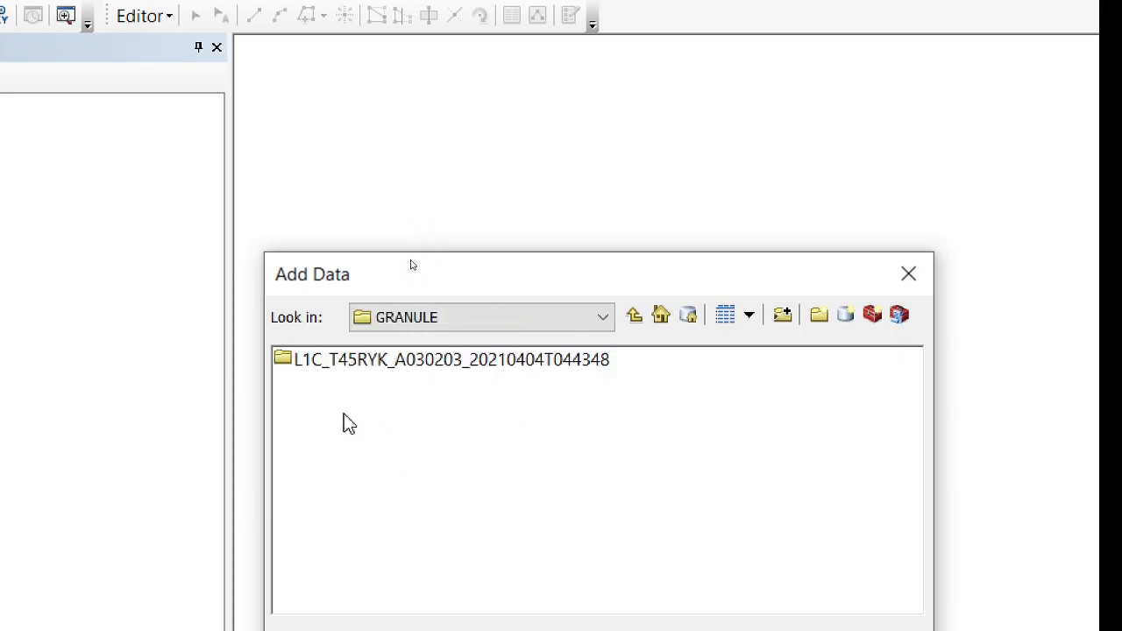
{"action": "double_click", "coordinate": [366, 359]}
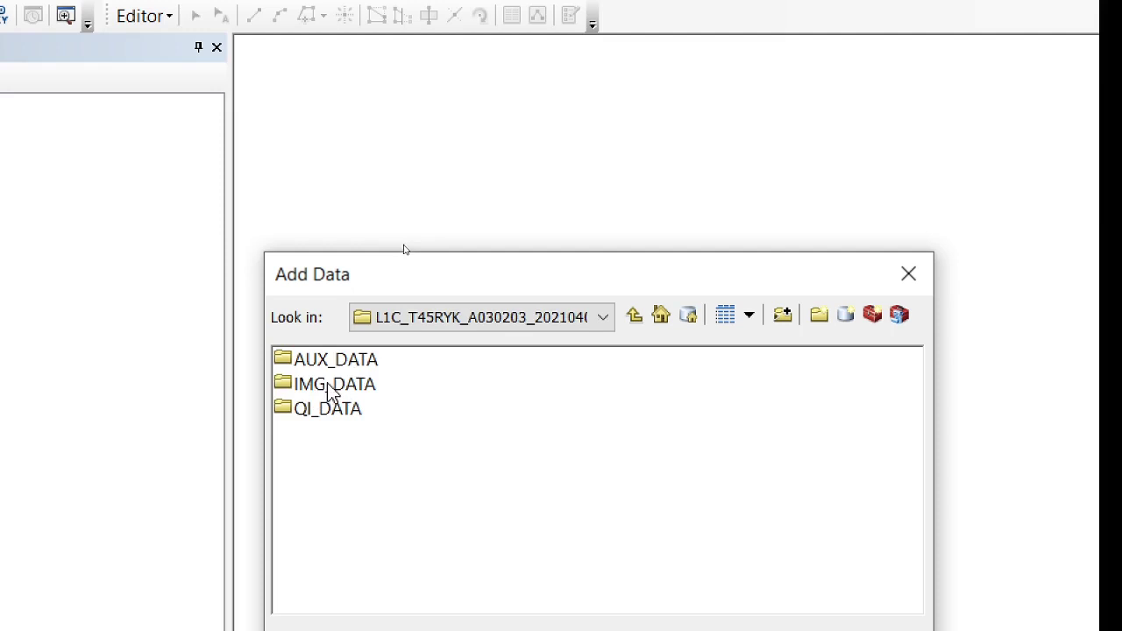
{"action": "double_click", "coordinate": [334, 386]}
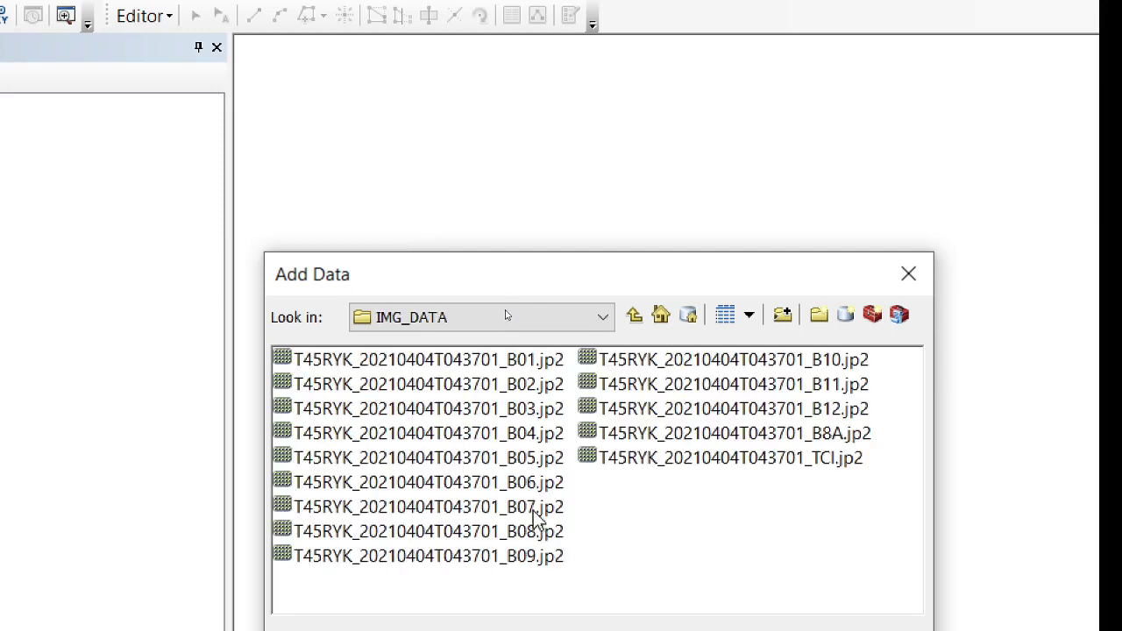
{"action": "left_click", "coordinate": [524, 434]}
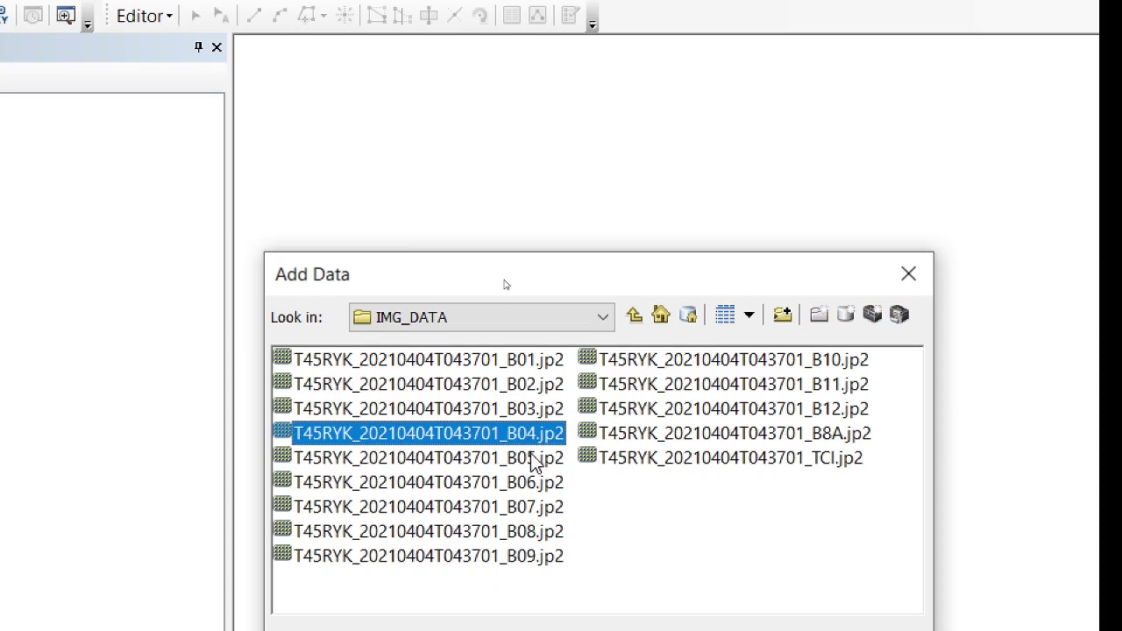
{"action": "left_click", "coordinate": [488, 531], "text": "ctrl"}
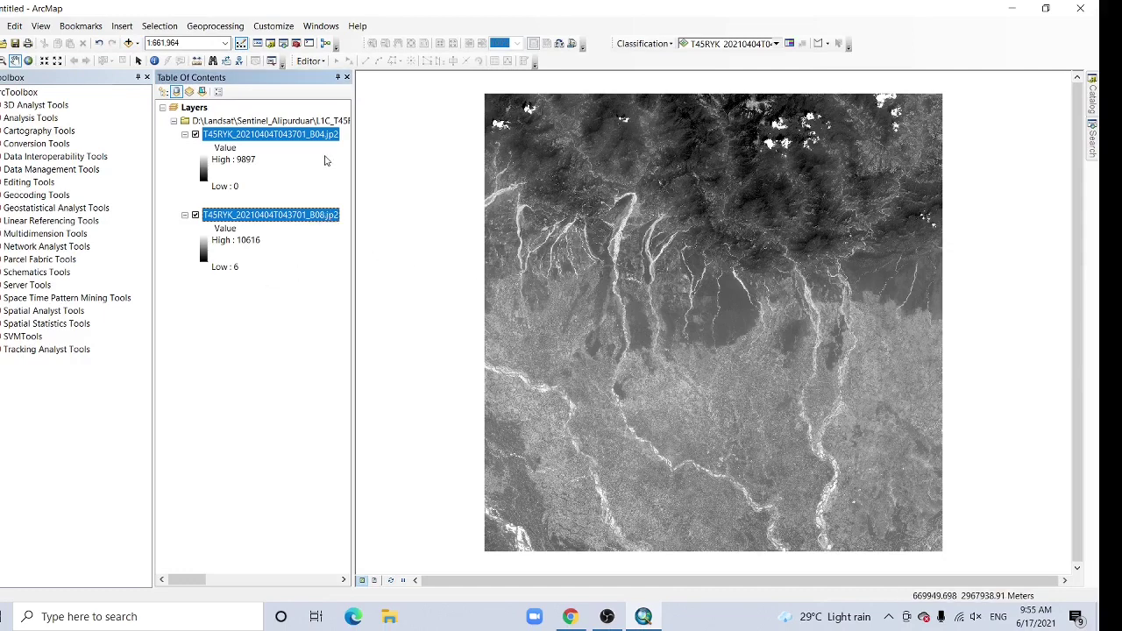
Add Cooch_Behar_peri_Urban_Latest_Shapefile.shp from the F:\ coochbeharshapefile folder to the map.
{"action": "left_click", "coordinate": [129, 46]}
{"action": "left_click", "coordinate": [540, 212]}
{"action": "left_click", "coordinate": [473, 295]}
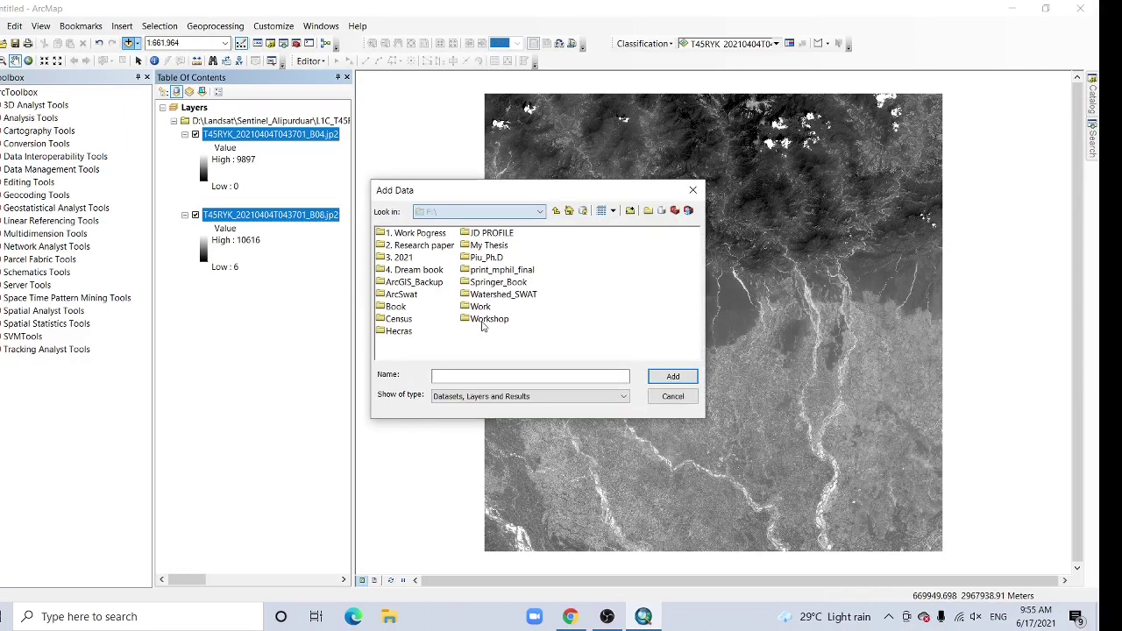
{"action": "double_click", "coordinate": [438, 235]}
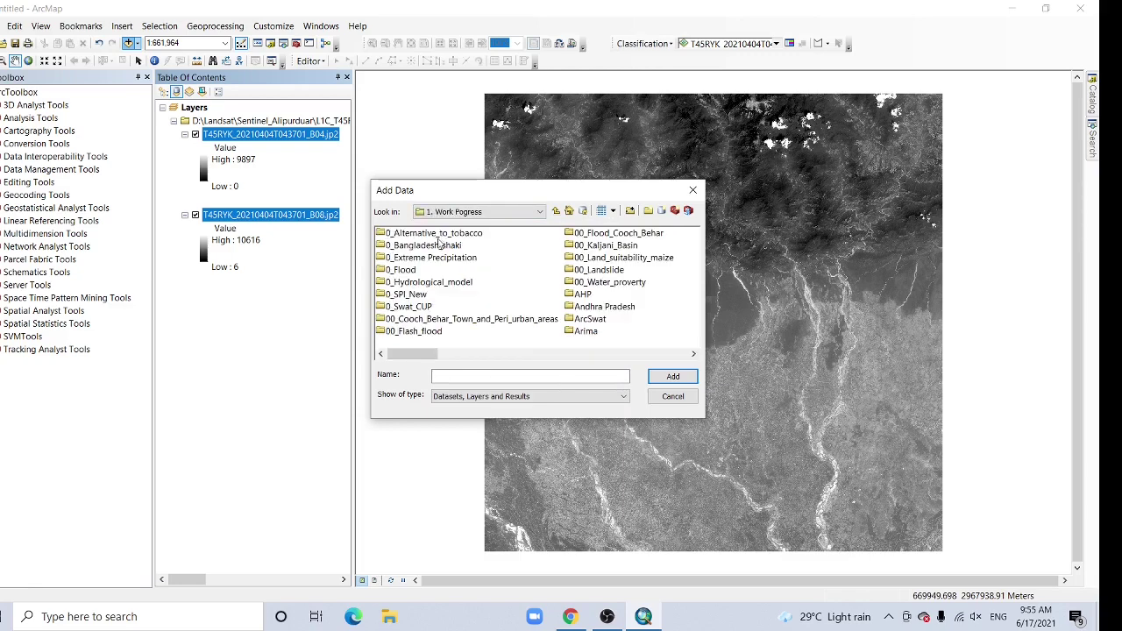
{"action": "double_click", "coordinate": [465, 319]}
{"action": "double_click", "coordinate": [431, 276]}
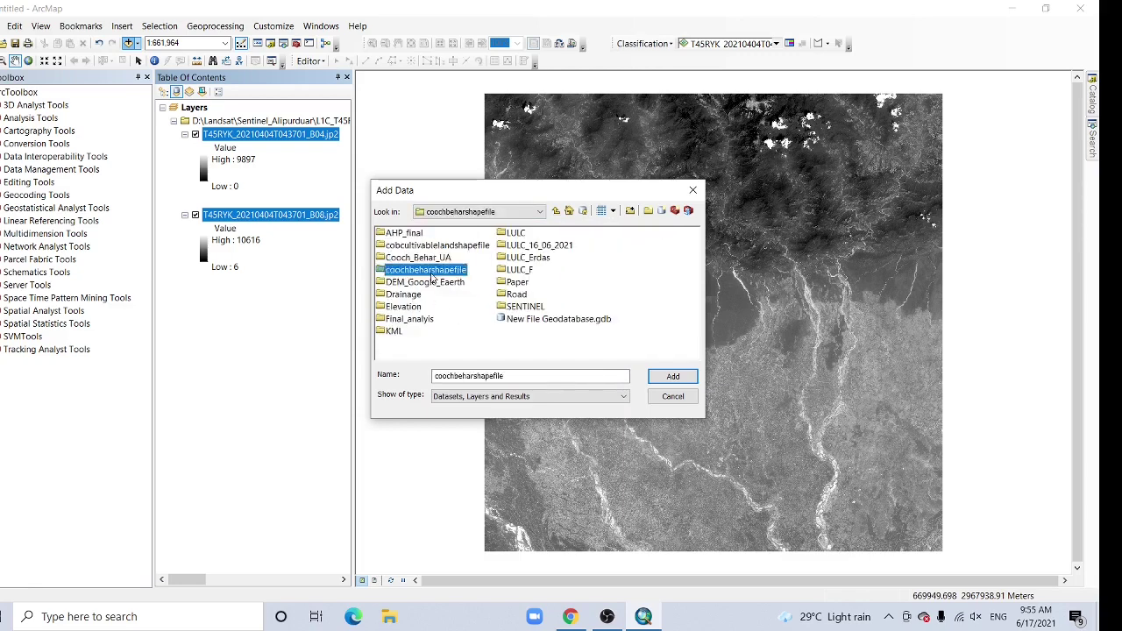
{"action": "left_click", "coordinate": [421, 238]}
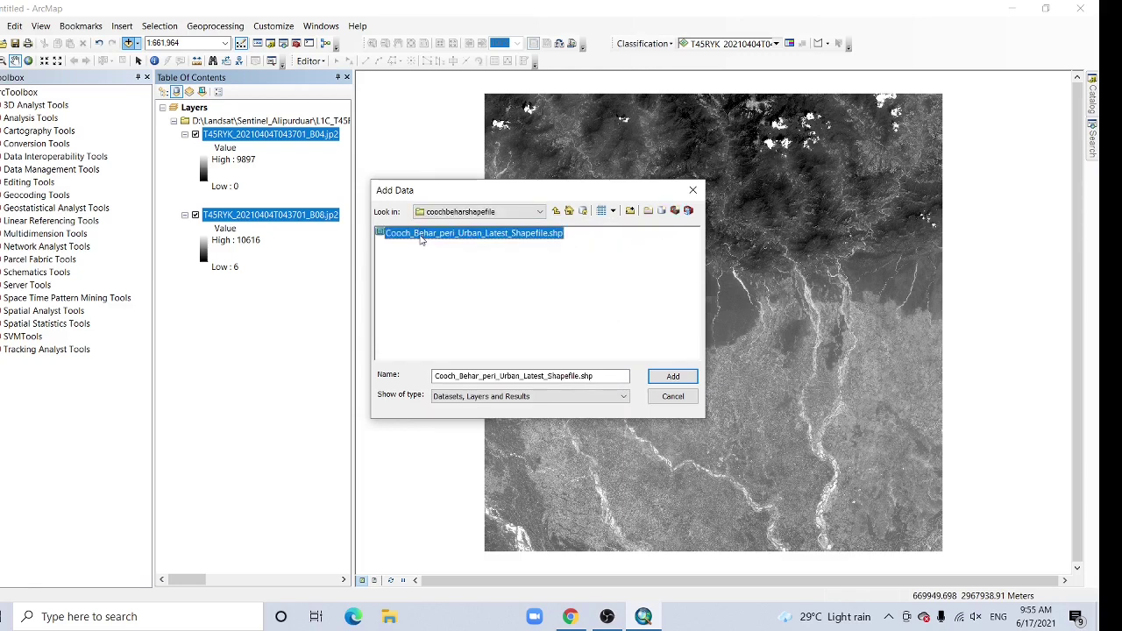
{"action": "left_click", "coordinate": [671, 376]}
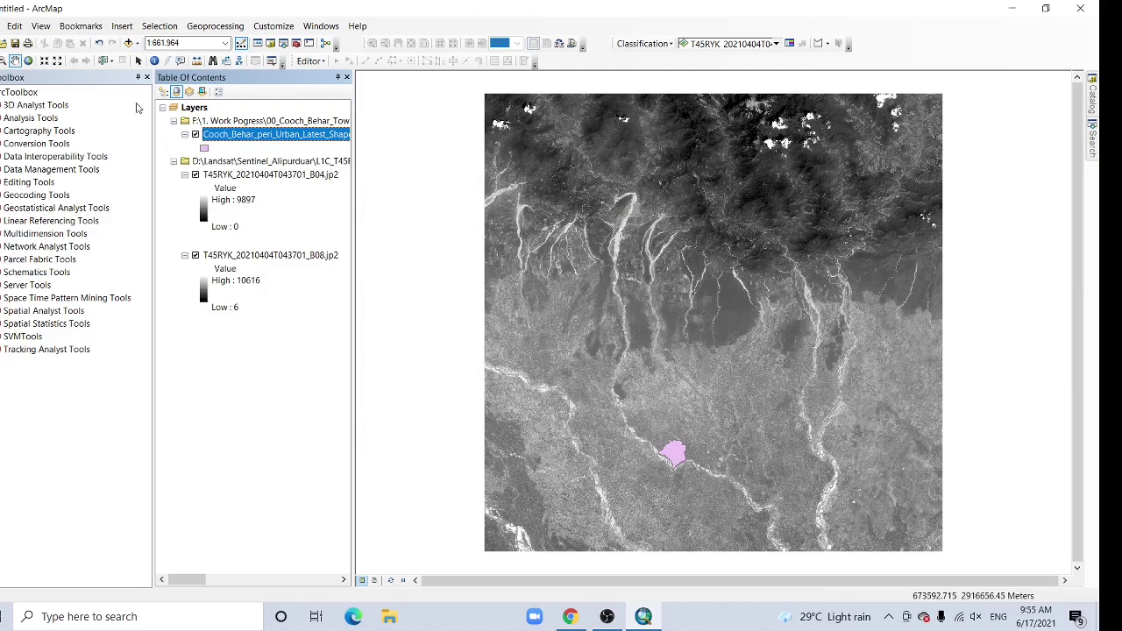
Zoom to the Cooch Behar layer and symbolize it as hollow with a thicker red outline.
{"action": "right_click", "coordinate": [253, 137]}
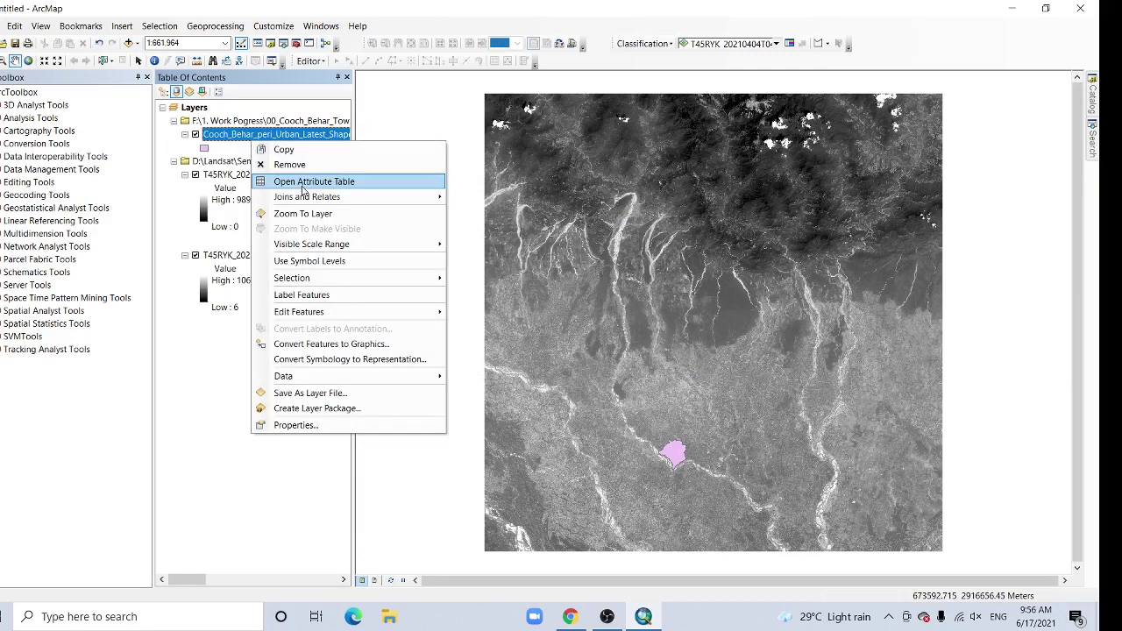
{"action": "left_click", "coordinate": [306, 215]}
{"action": "left_click", "coordinate": [204, 147]}
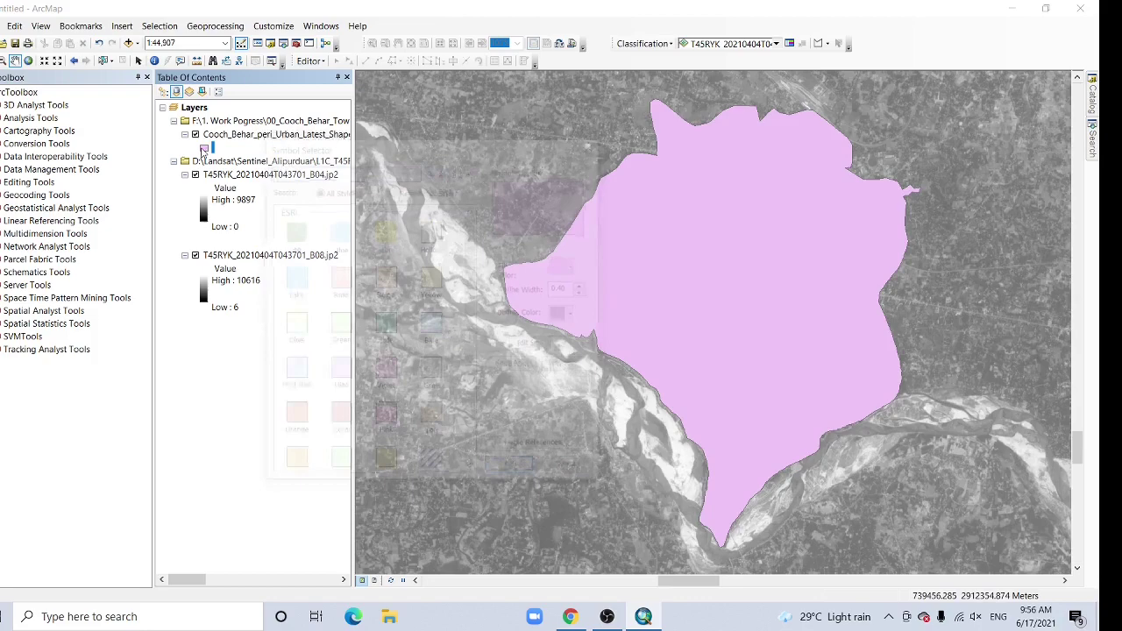
{"action": "left_click", "coordinate": [429, 239]}
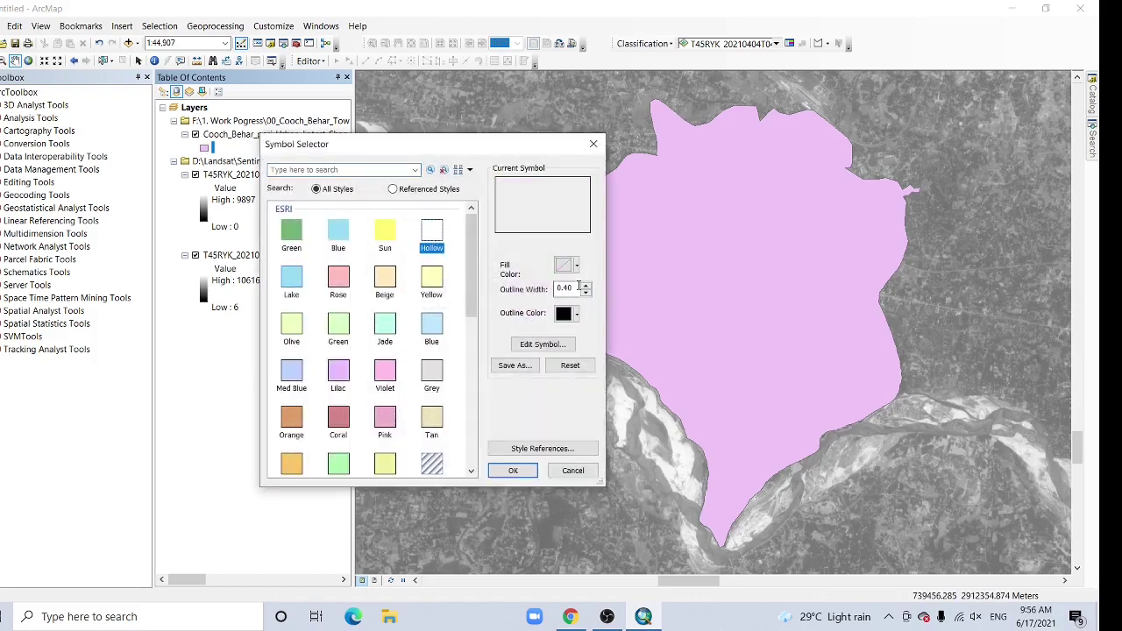
{"action": "left_click", "coordinate": [576, 313]}
{"action": "left_click", "coordinate": [574, 351]}
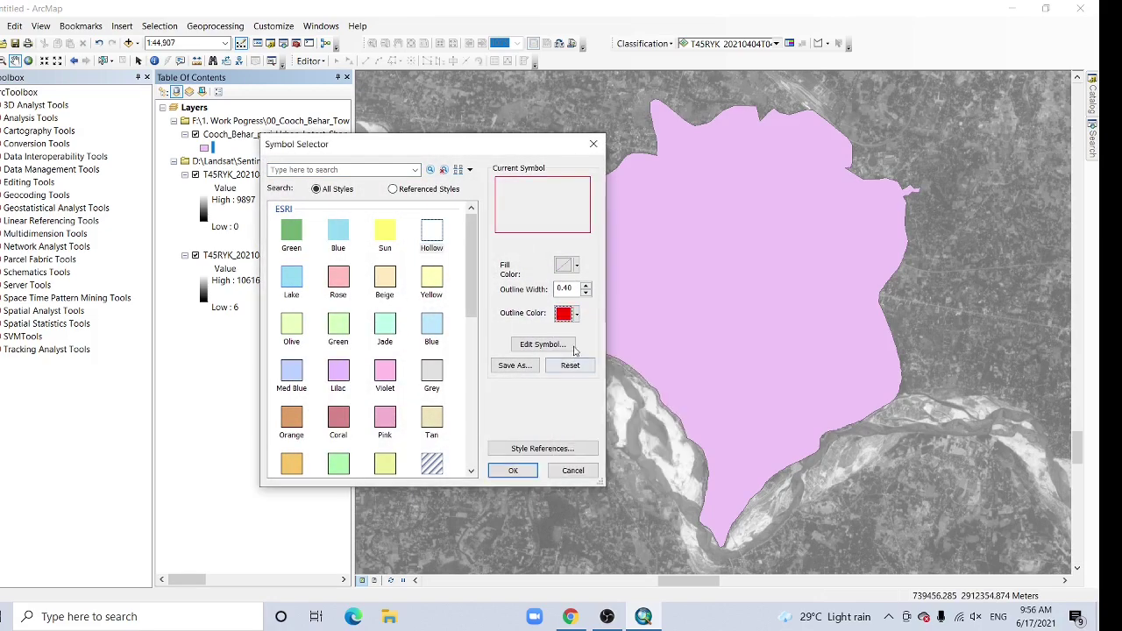
{"action": "left_click", "coordinate": [585, 286]}
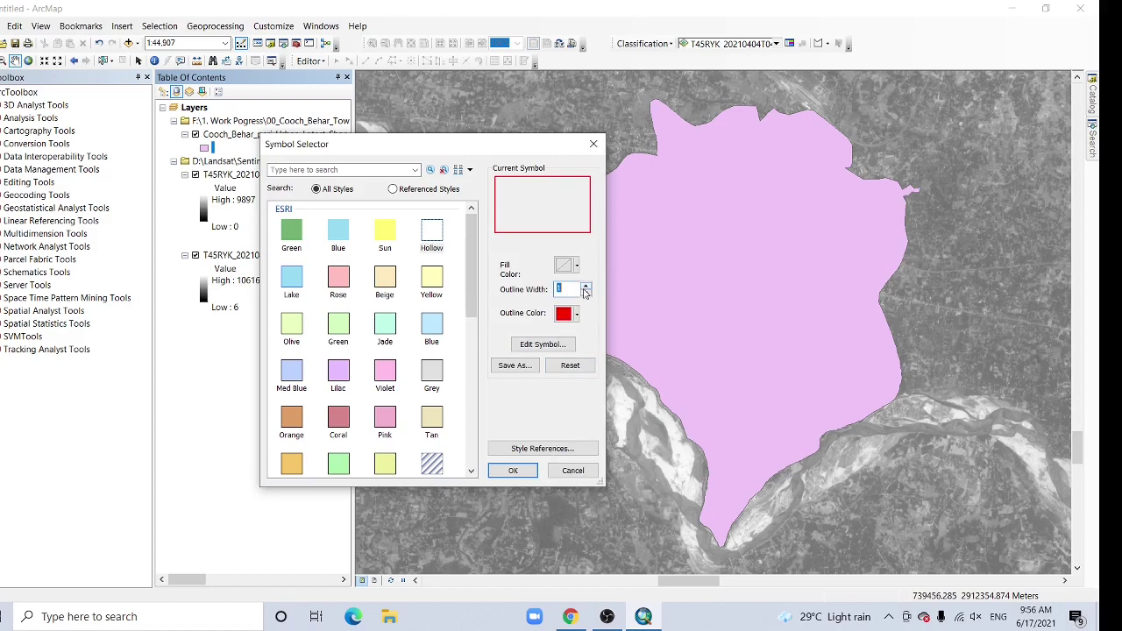
{"action": "left_click", "coordinate": [513, 470]}
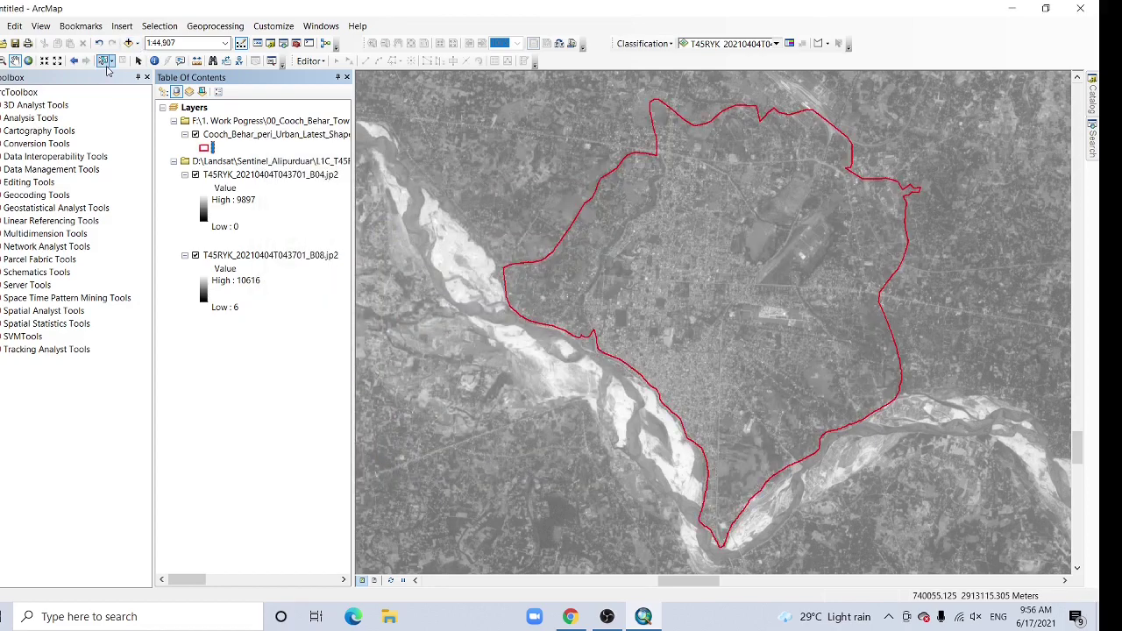
Select the Cooch Behar boundary and clip the B04 image to it using Image Analysis.
{"action": "left_click", "coordinate": [104, 60]}
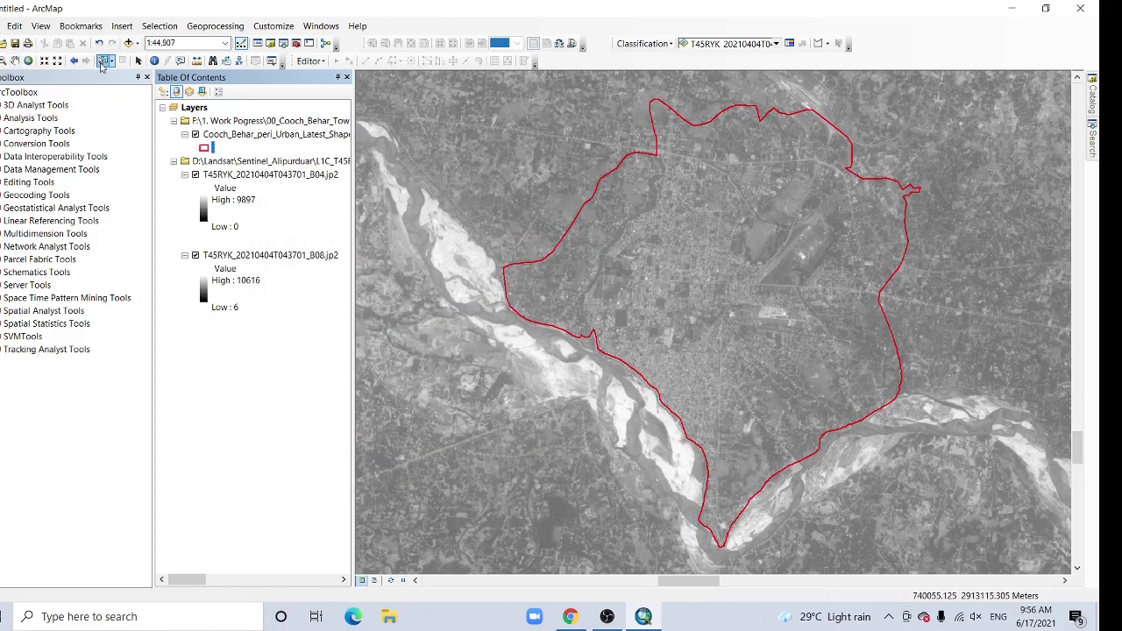
{"action": "left_click", "coordinate": [605, 187]}
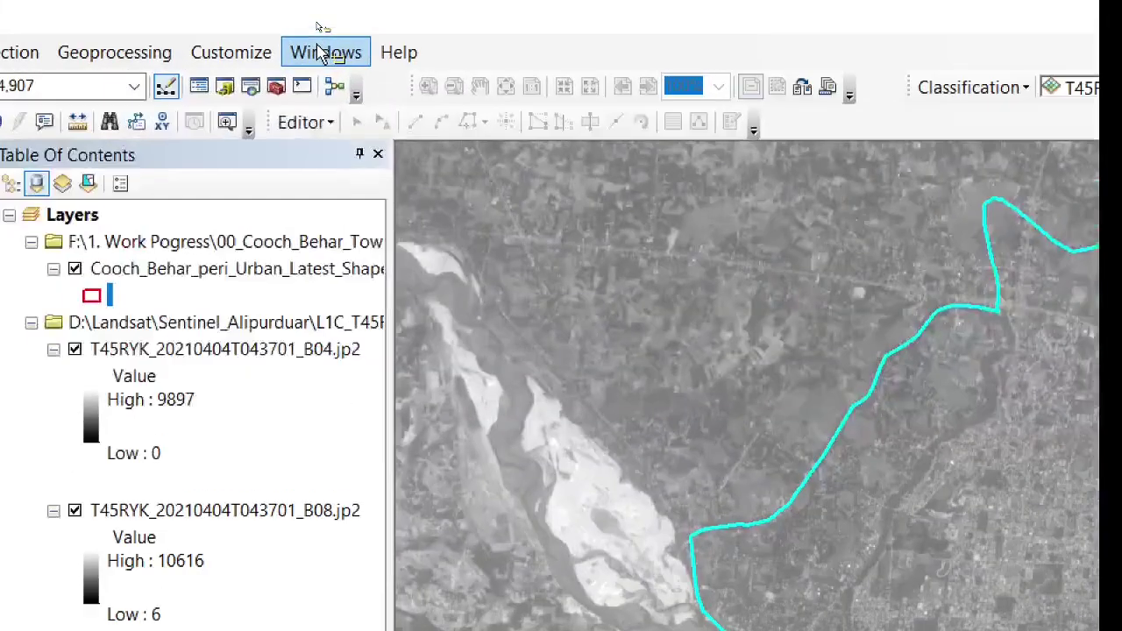
{"action": "left_click", "coordinate": [320, 26]}
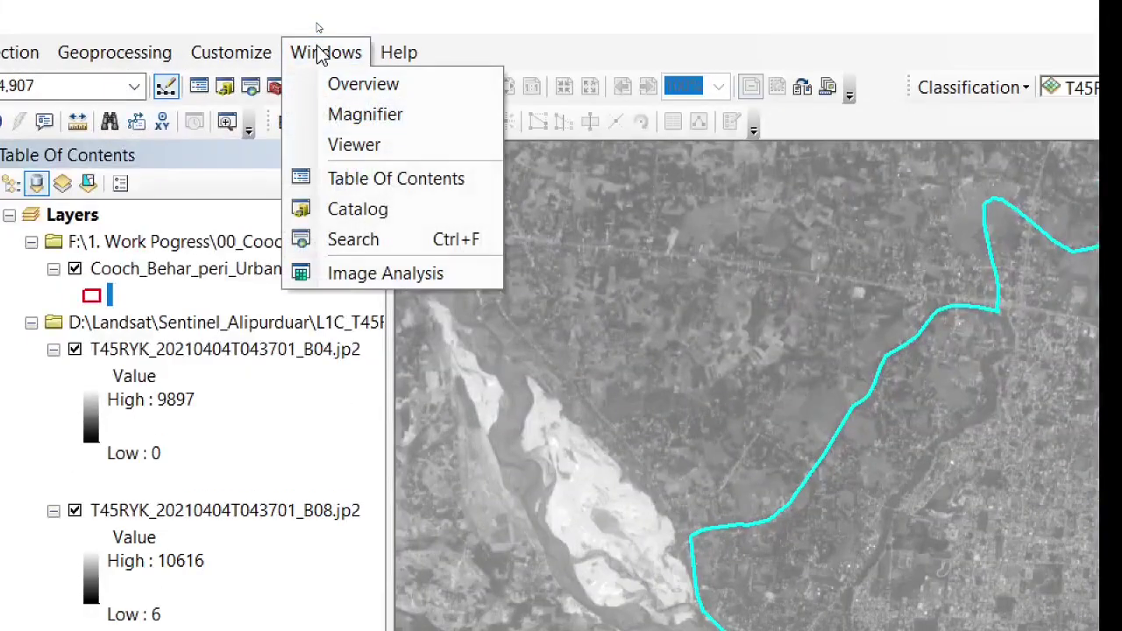
{"action": "left_click", "coordinate": [379, 274]}
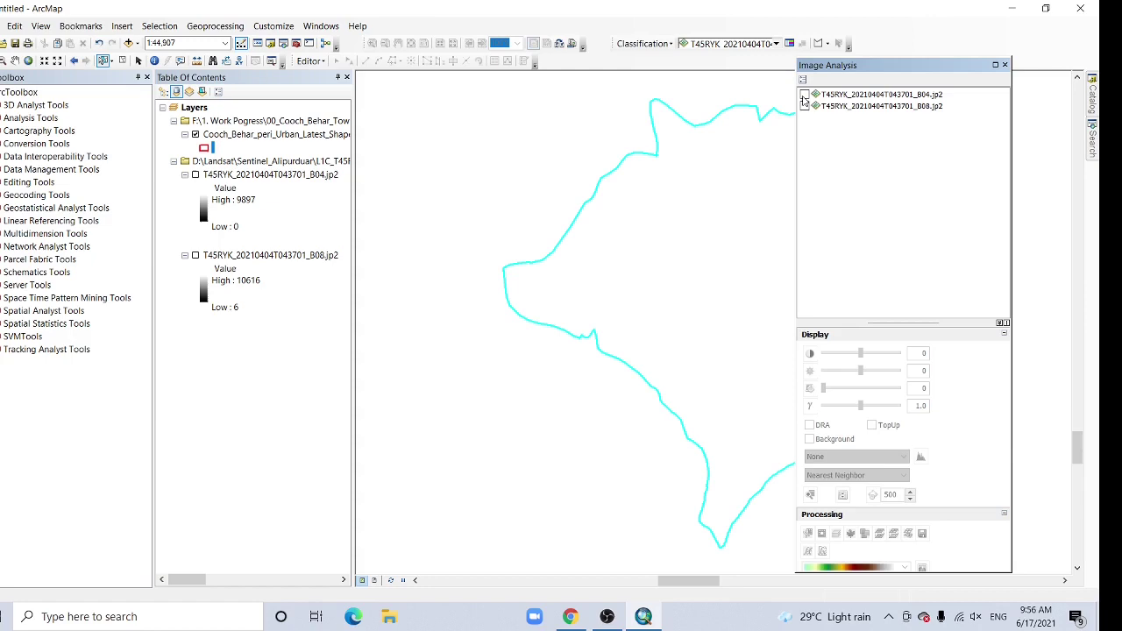
{"action": "left_click", "coordinate": [804, 95]}
{"action": "left_click", "coordinate": [851, 94]}
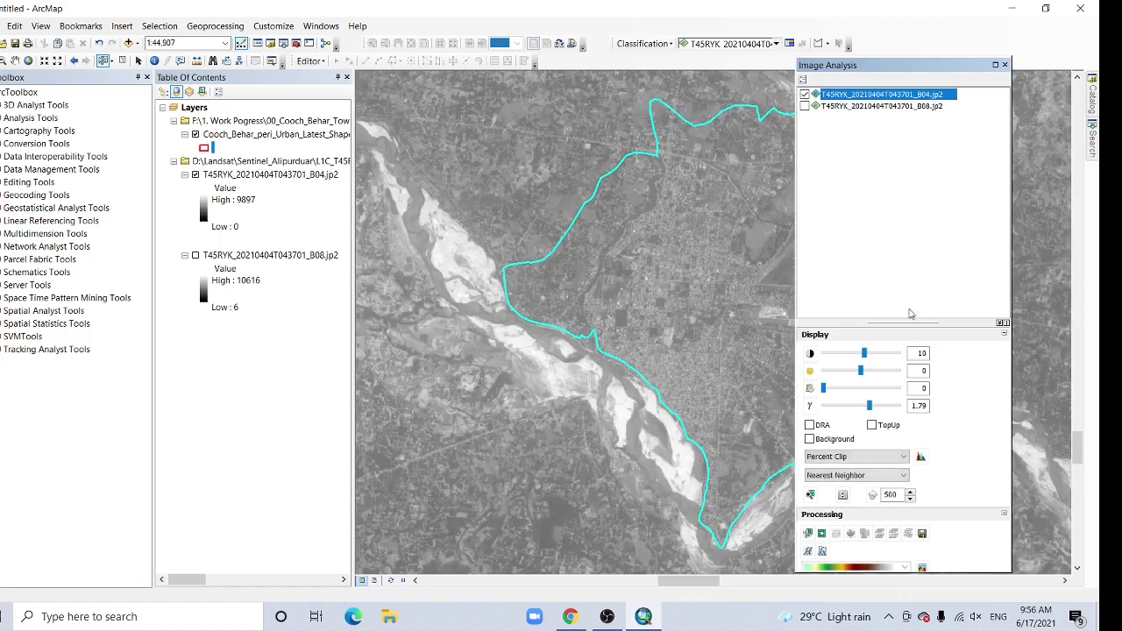
{"action": "left_click_drag", "start_coordinate": [1077, 451], "coordinate": [1082, 469]}
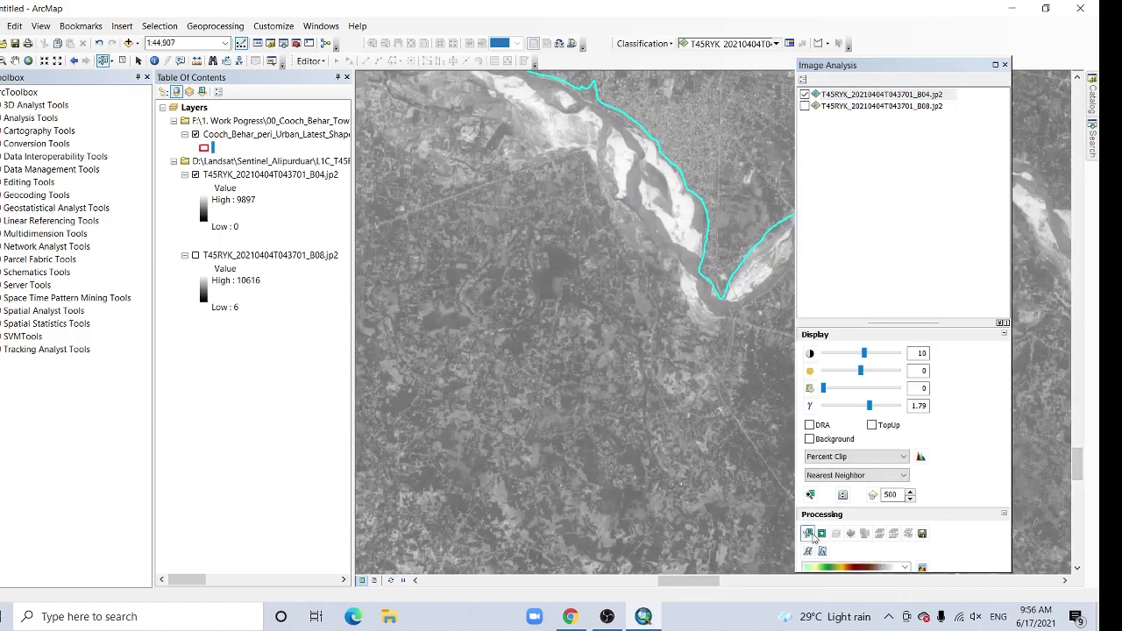
{"action": "left_click", "coordinate": [809, 536]}
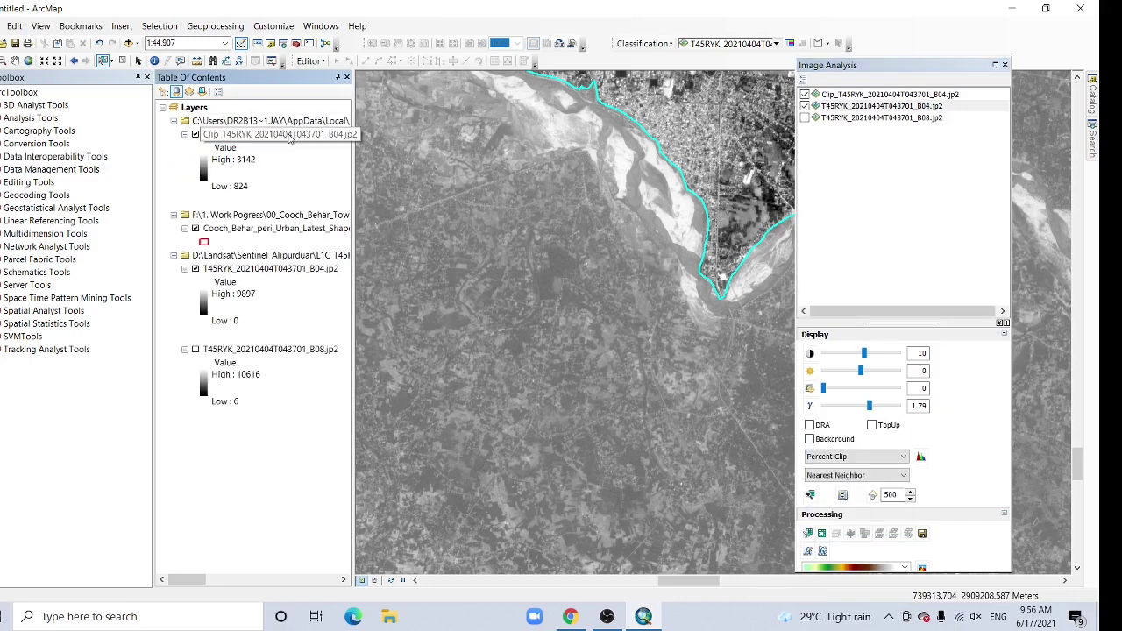
Rename the clipped band 4 layer to Band_4 in its properties.
{"action": "right_click", "coordinate": [288, 136]}
{"action": "left_click", "coordinate": [255, 139]}
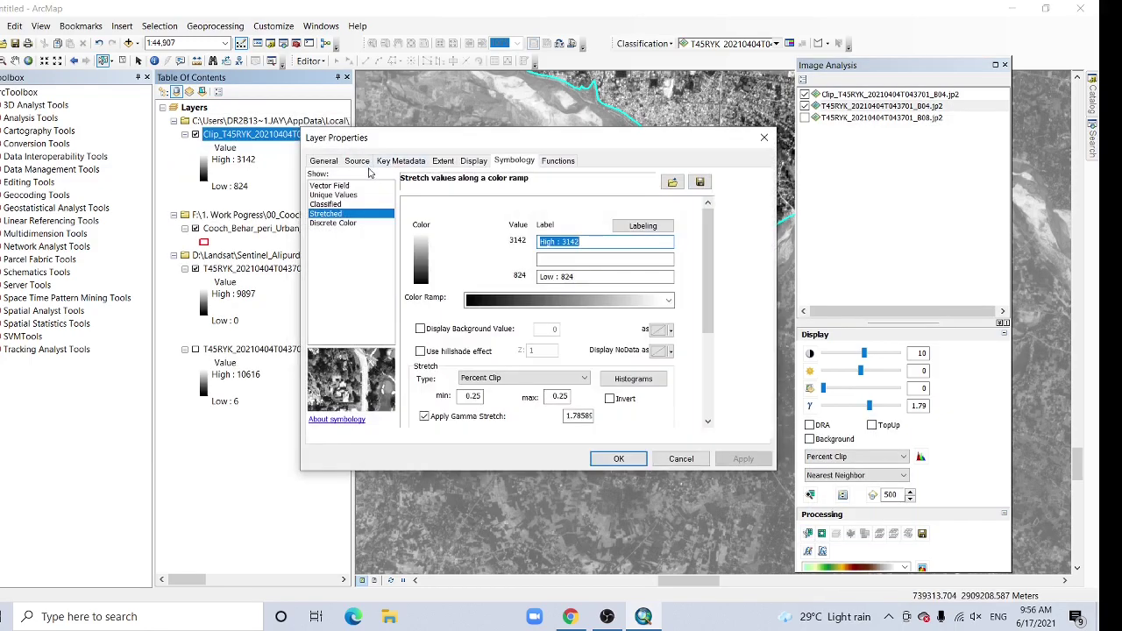
{"action": "left_click", "coordinate": [322, 161]}
{"action": "type", "text": "Ben"}
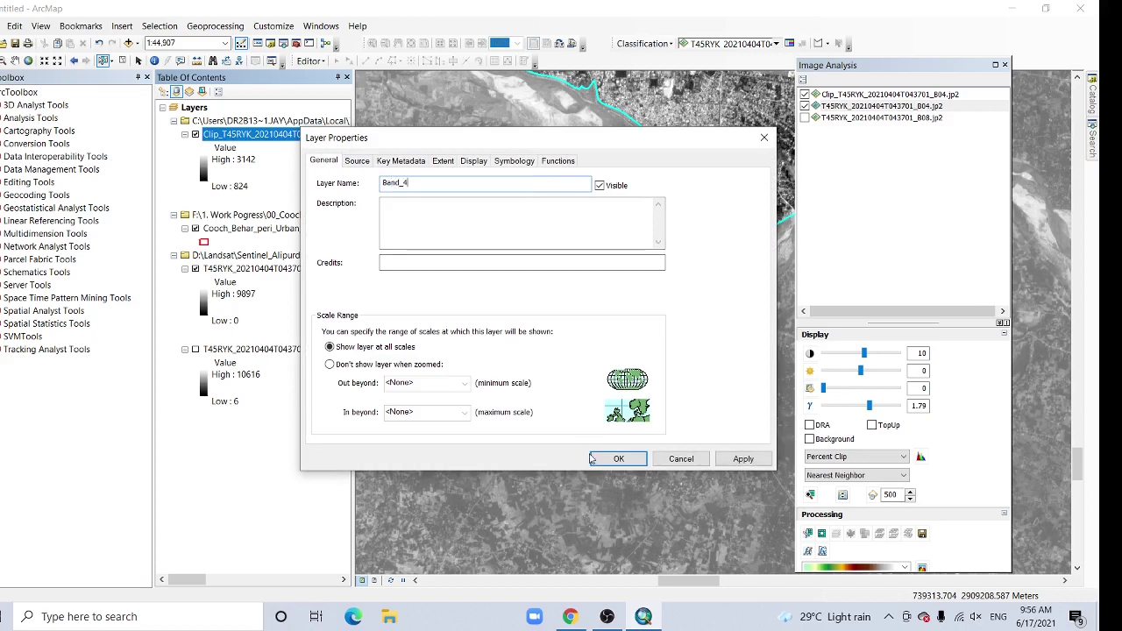
{"action": "left_click", "coordinate": [618, 458]}
Hide B04 and Band_4, then clip the B08 image to the study area.
{"action": "left_click", "coordinate": [805, 105]}
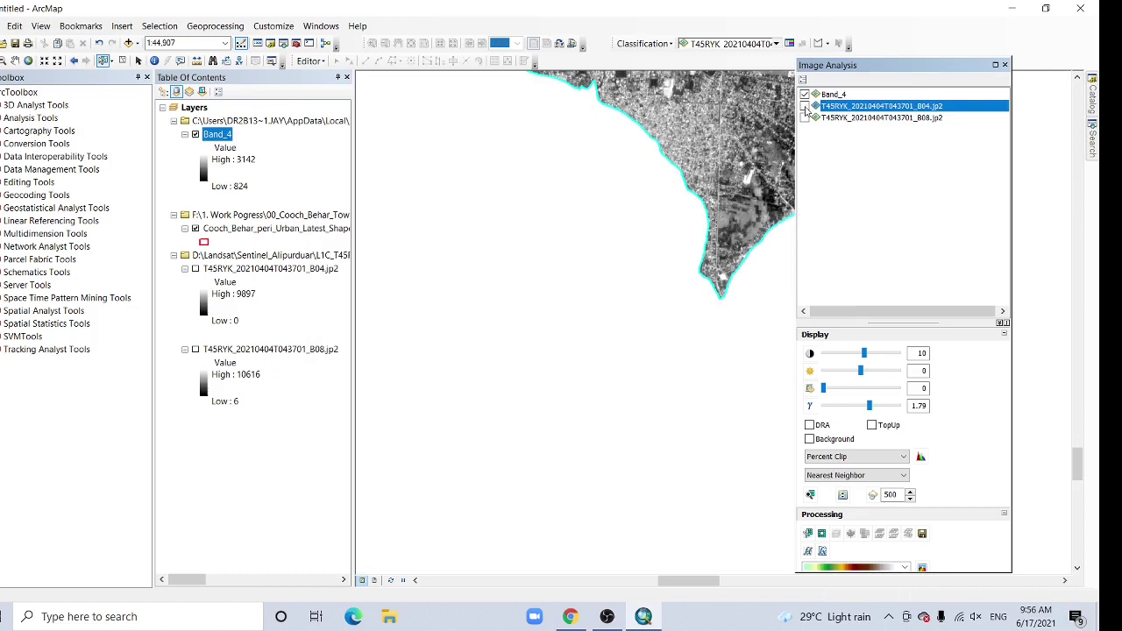
{"action": "left_click", "coordinate": [805, 93]}
{"action": "left_click", "coordinate": [805, 117]}
{"action": "left_click", "coordinate": [862, 117]}
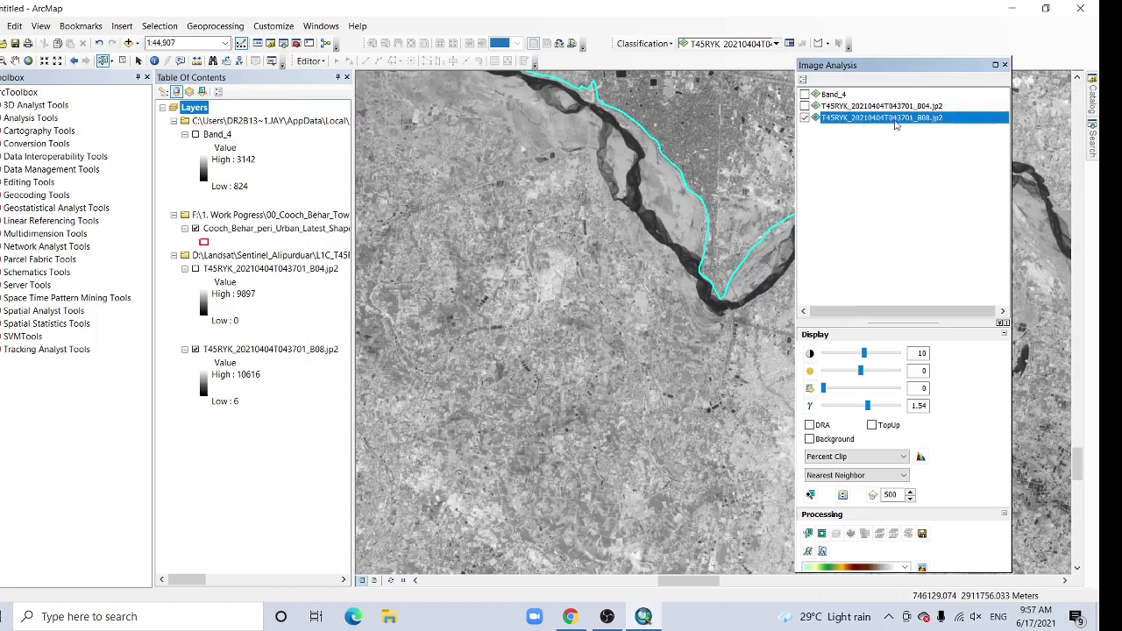
{"action": "left_click", "coordinate": [808, 533]}
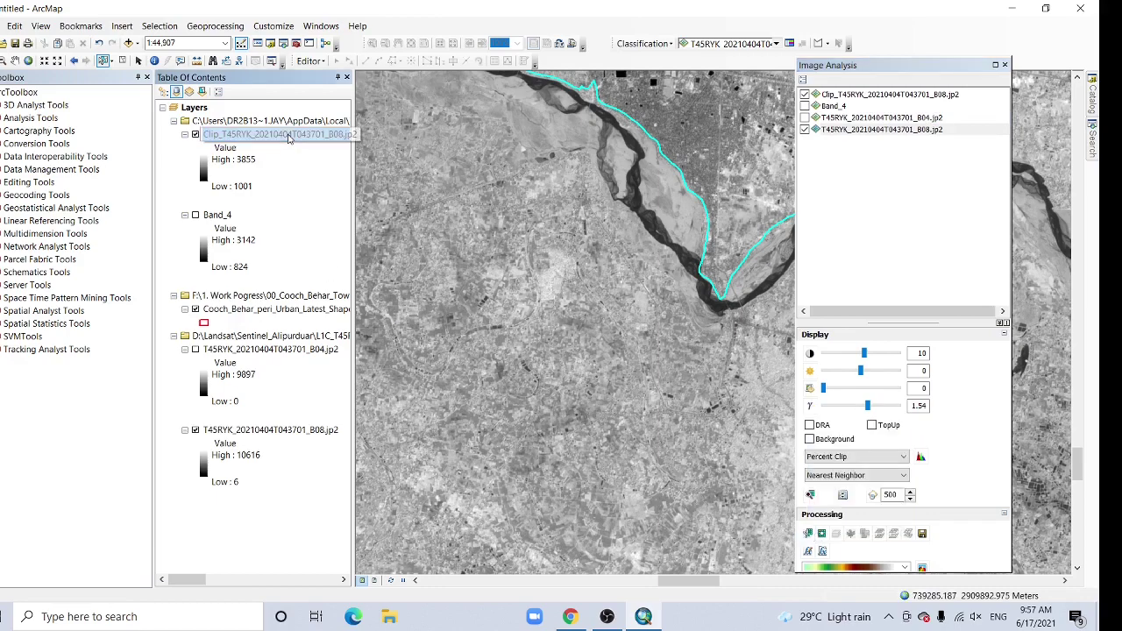
Start renaming the clipped band 8 layer to Band_8 in its properties.
{"action": "right_click", "coordinate": [288, 138]}
{"action": "left_click", "coordinate": [363, 326]}
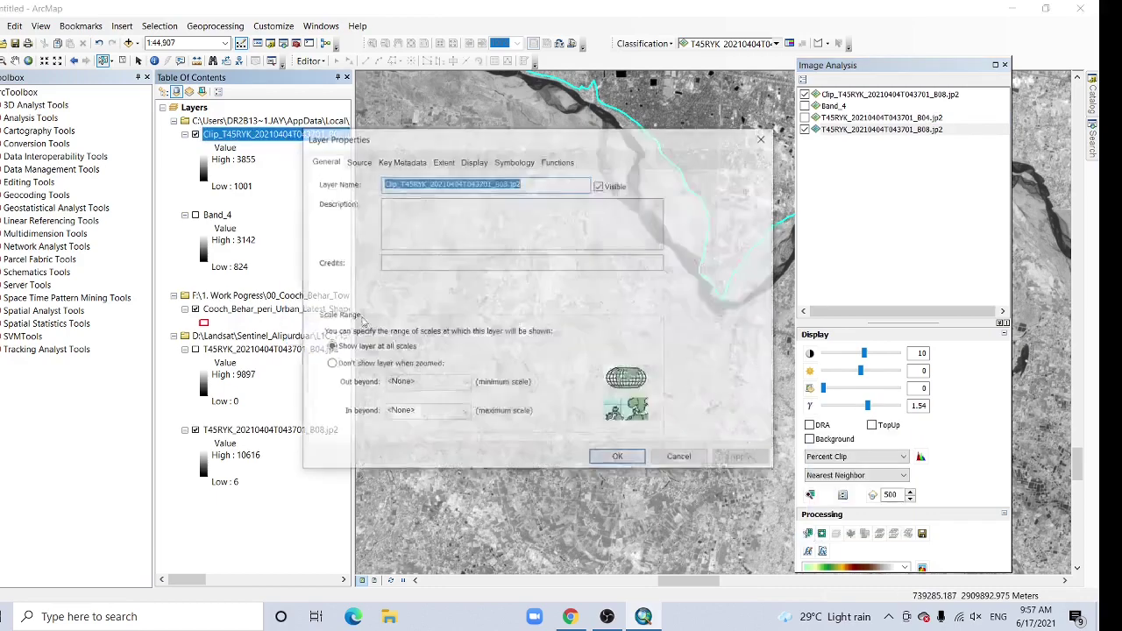
{"action": "type", "text": "Be"}
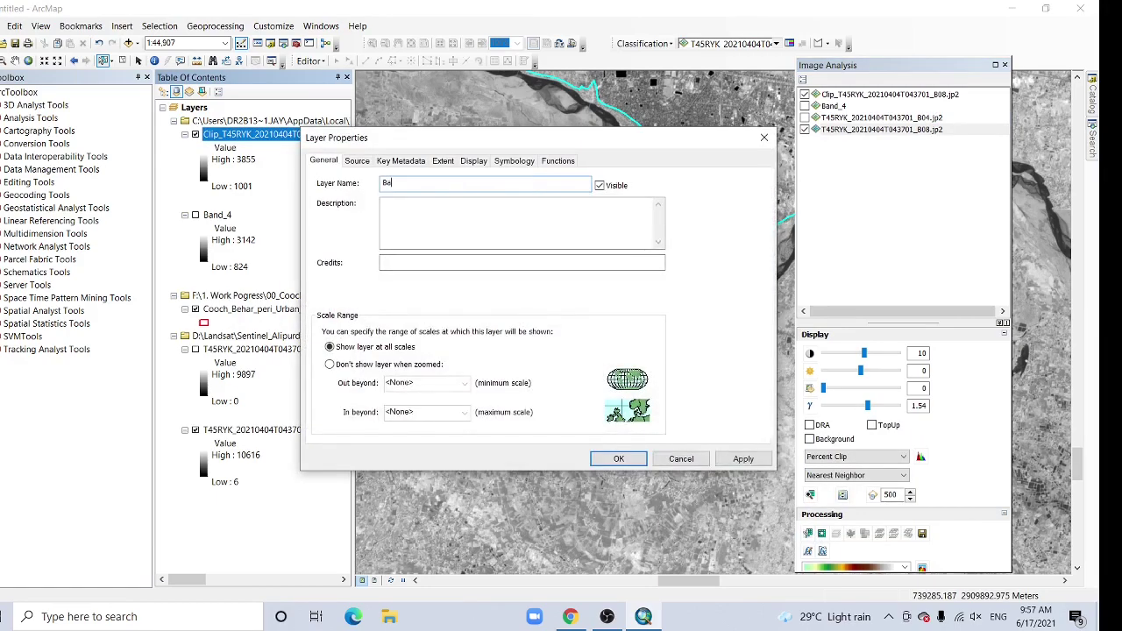
{"action": "type", "text": "nd_8"}
Confirm the Band_8 name, remove the full-scene B04 and B08 rasters, and zoom to Band_8.
{"action": "left_click", "coordinate": [618, 458]}
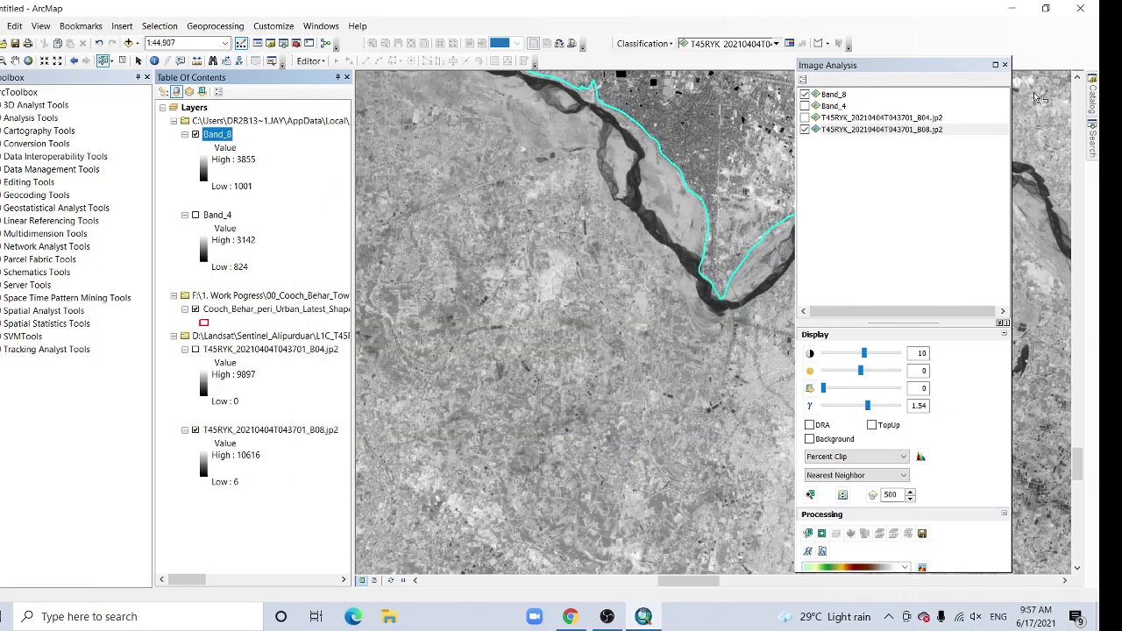
{"action": "left_click", "coordinate": [1006, 65]}
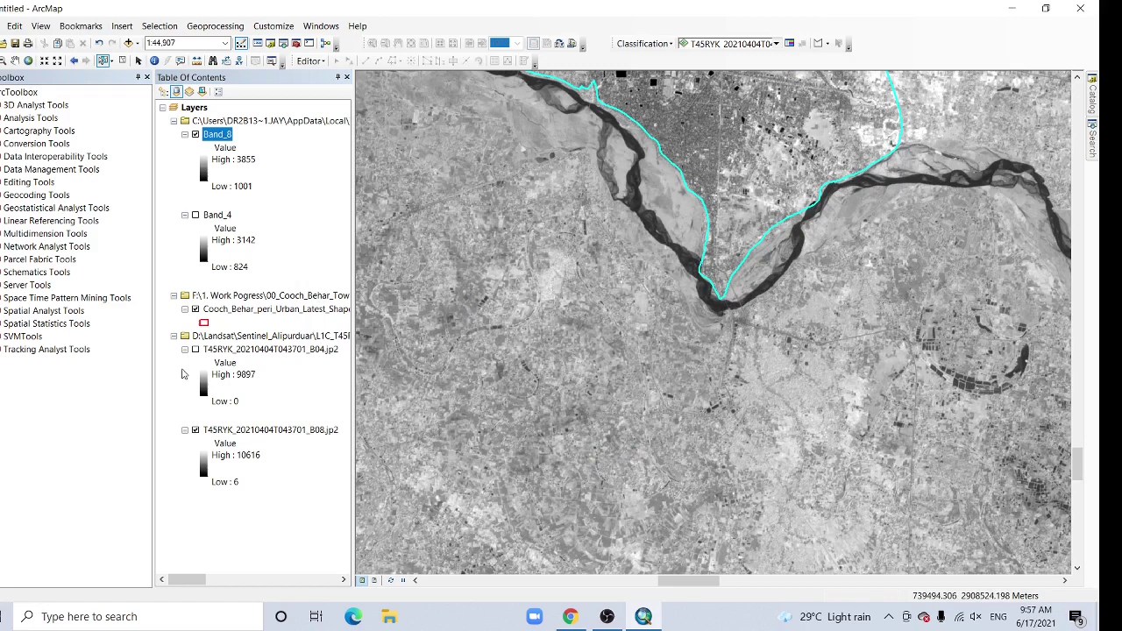
{"action": "left_click", "coordinate": [241, 350]}
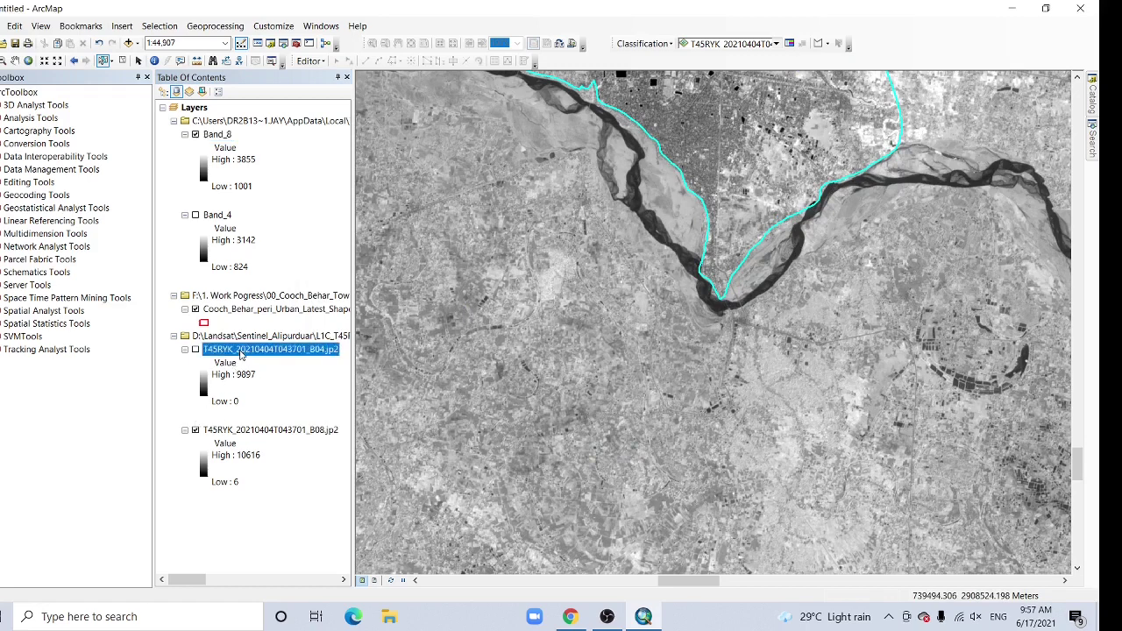
{"action": "left_click", "coordinate": [253, 431], "text": "ctrl"}
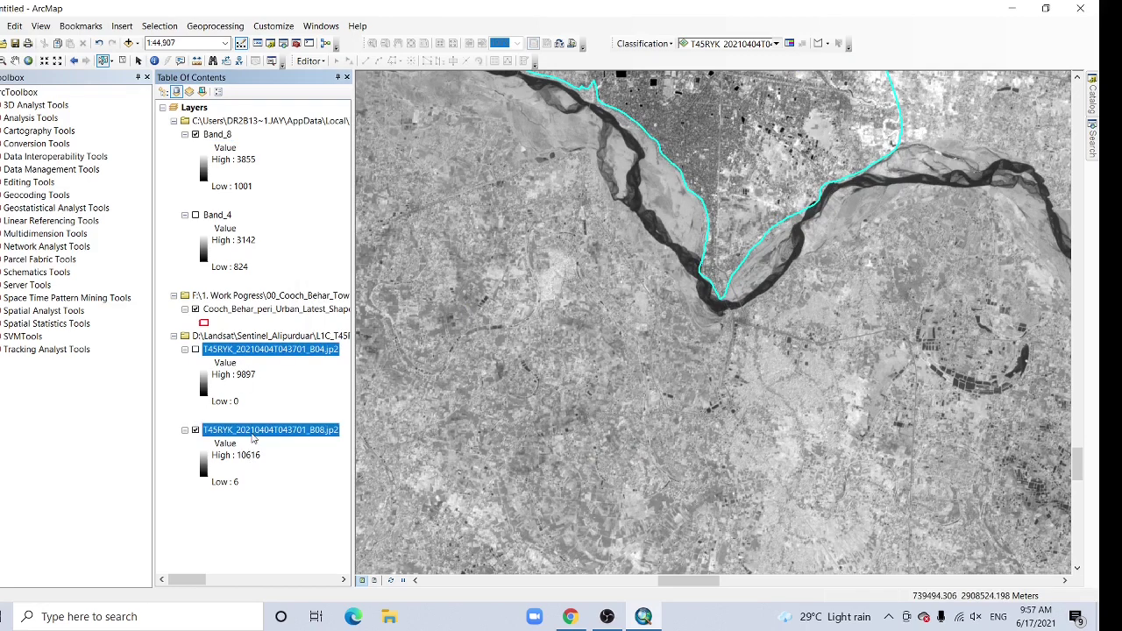
{"action": "right_click", "coordinate": [253, 435]}
{"action": "left_click", "coordinate": [286, 457]}
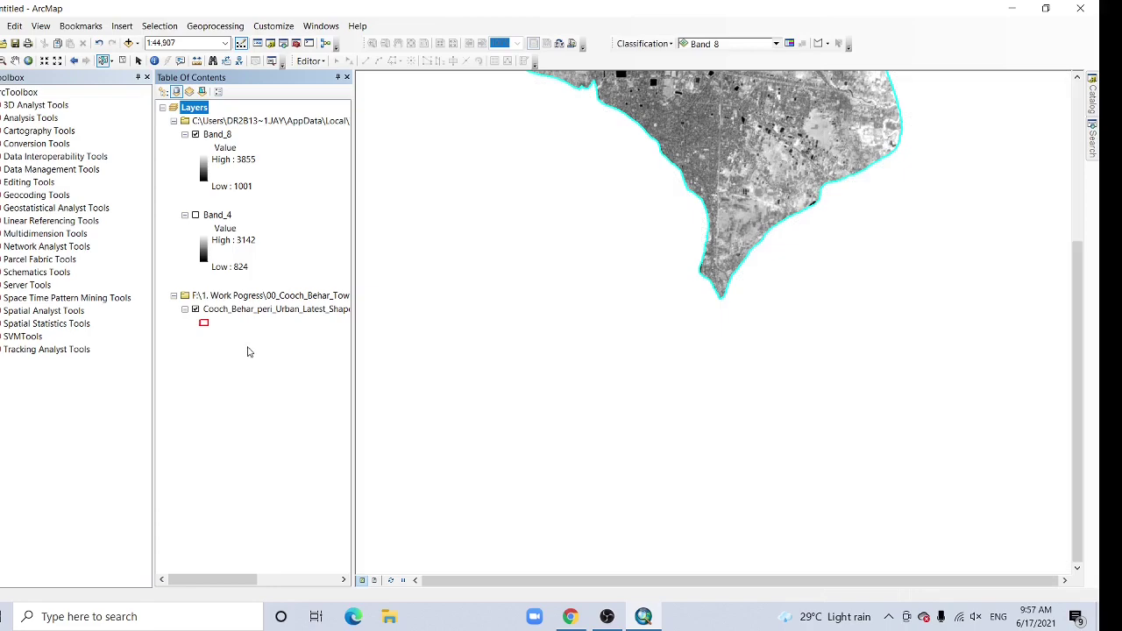
{"action": "right_click", "coordinate": [214, 135]}
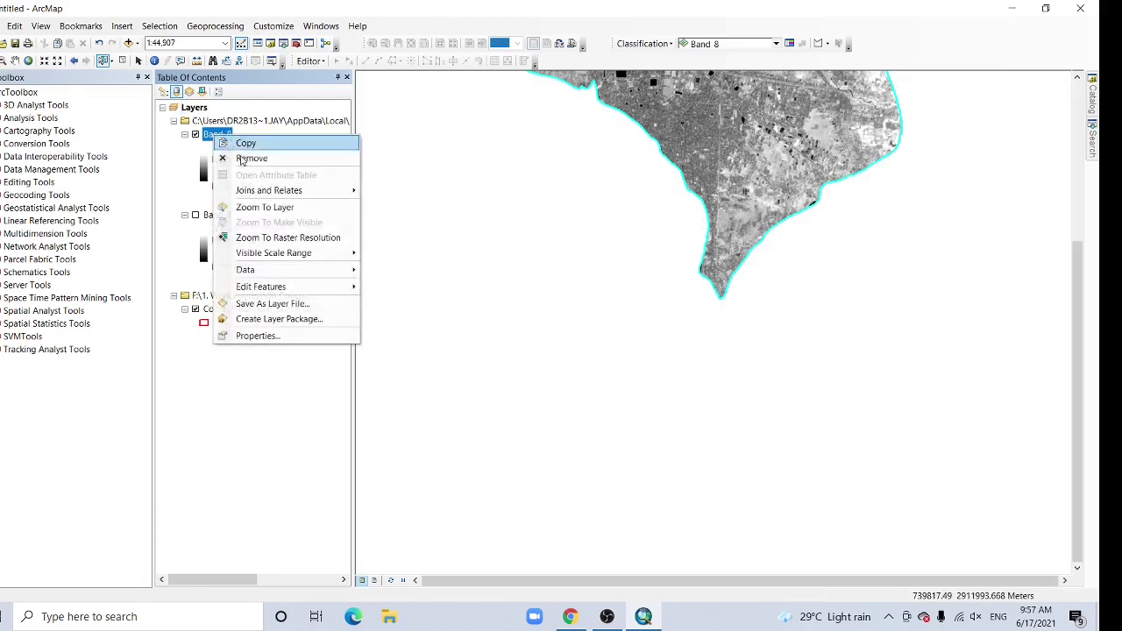
{"action": "left_click", "coordinate": [263, 207]}
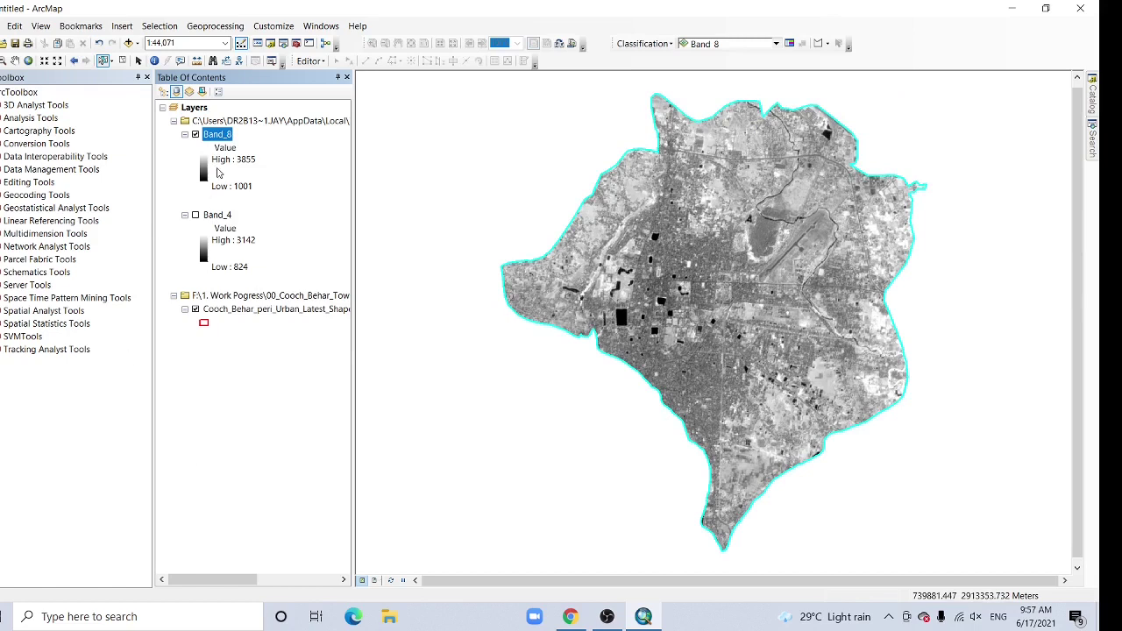
Turn on Band_4 and open the Raster Calculator from Spatial Analyst > Map Algebra.
{"action": "left_click", "coordinate": [195, 215]}
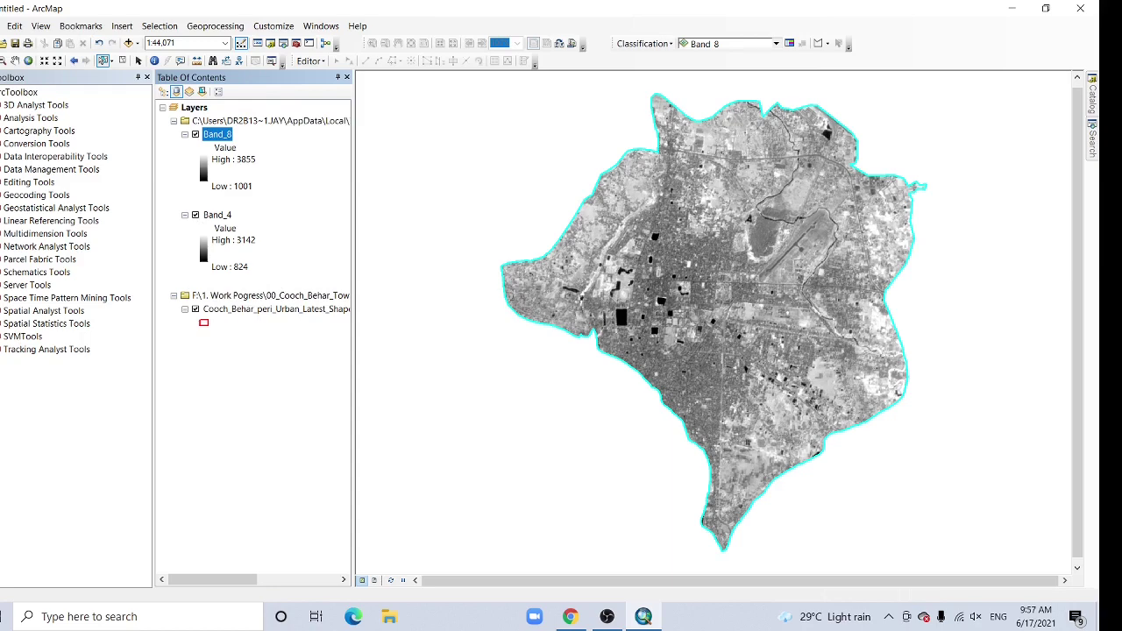
{"action": "left_click", "coordinate": [0, 310]}
{"action": "scroll", "coordinate": [150, 348], "scroll_direction": "down", "scroll_amount": 1}
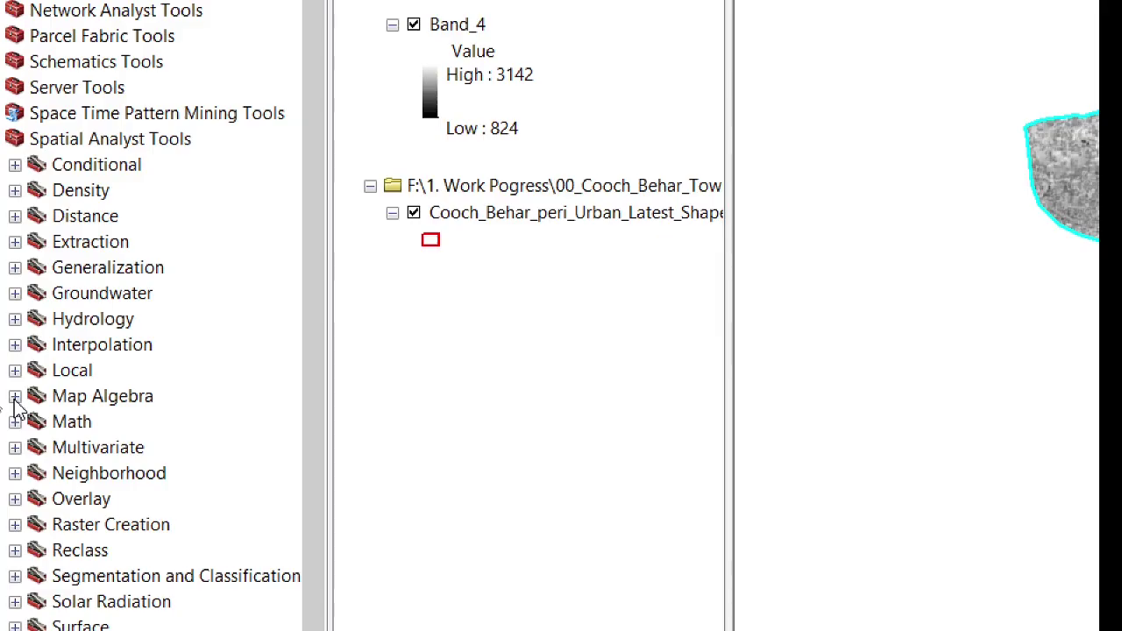
{"action": "left_click", "coordinate": [14, 399]}
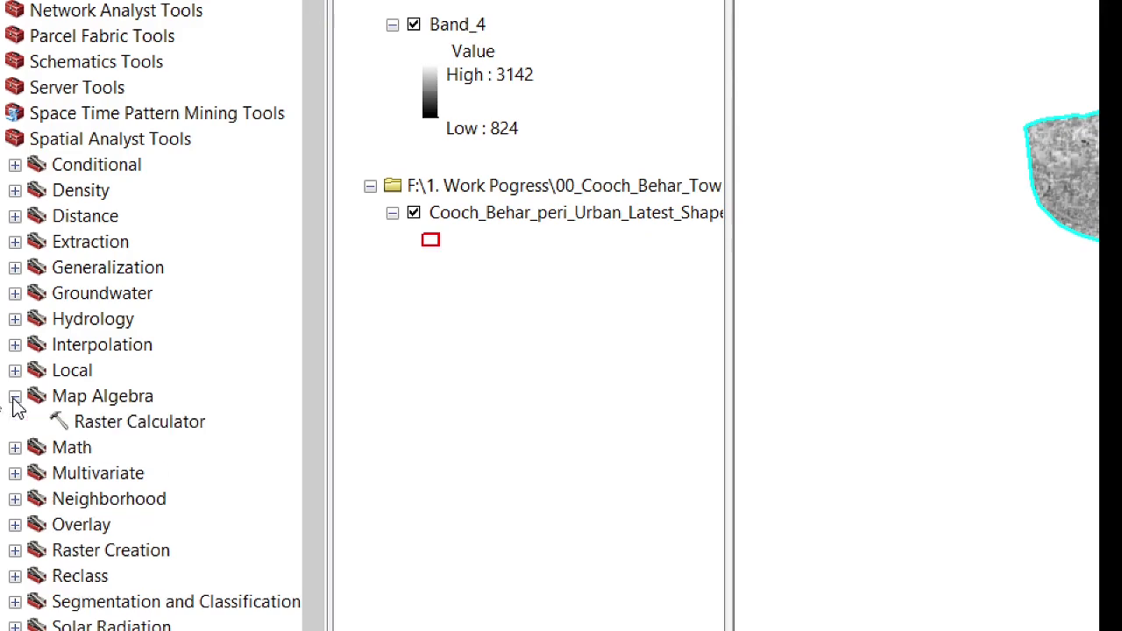
{"action": "double_click", "coordinate": [98, 424]}
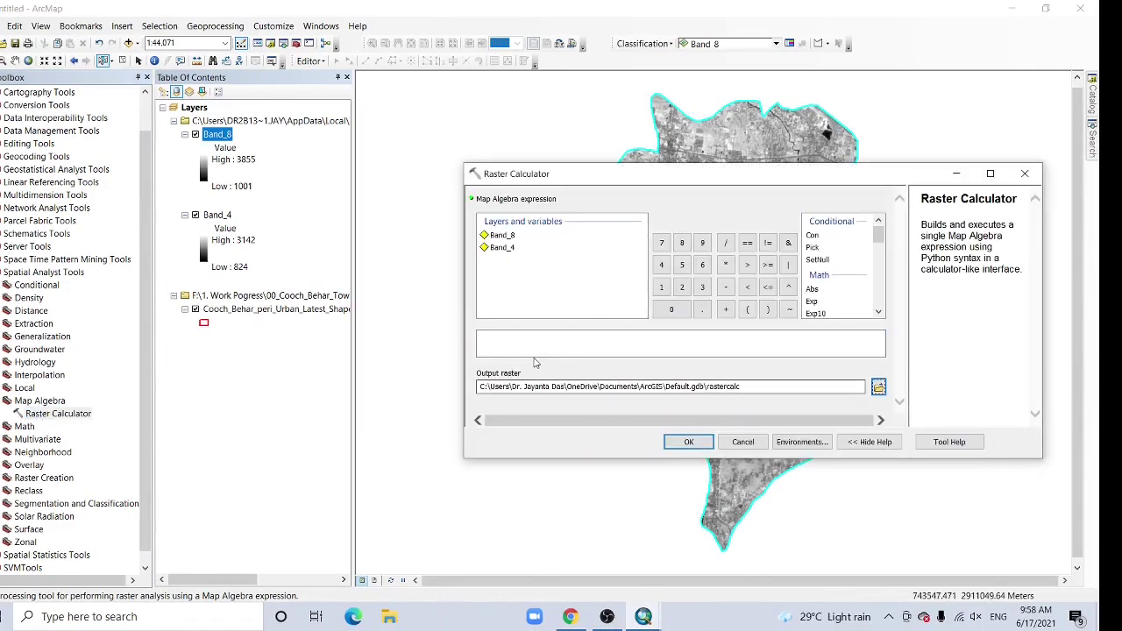
Recheck the NDVI formula on Wikipedia, then return to the Raster Calculator.
{"action": "left_click", "coordinate": [571, 617]}
{"action": "left_click", "coordinate": [78, 11]}
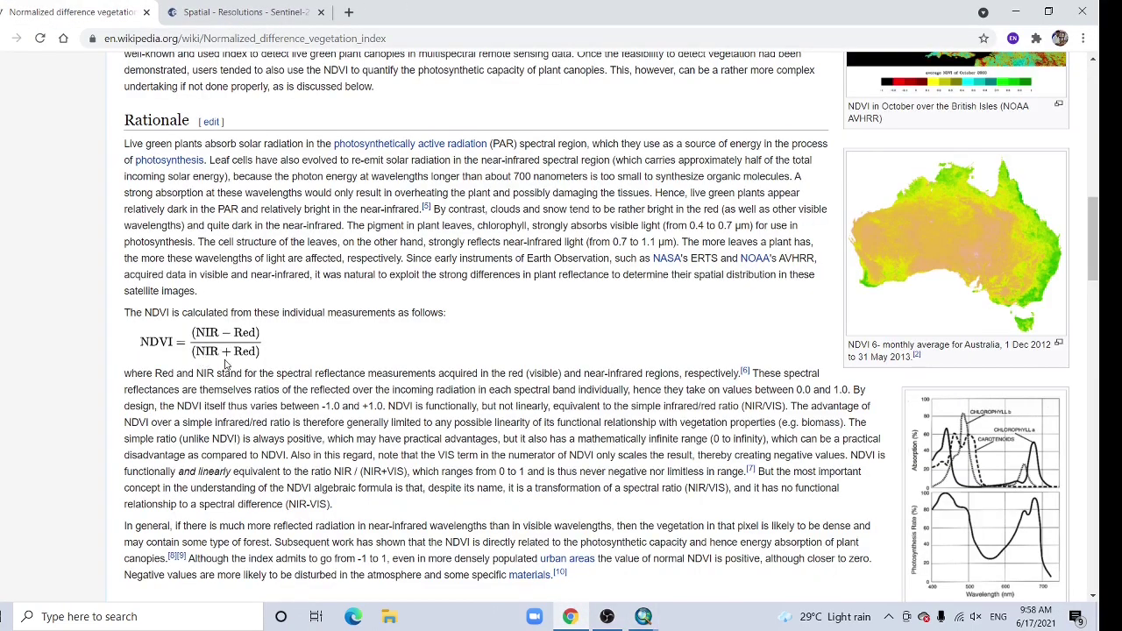
{"action": "mouse_move", "coordinate": [647, 617]}
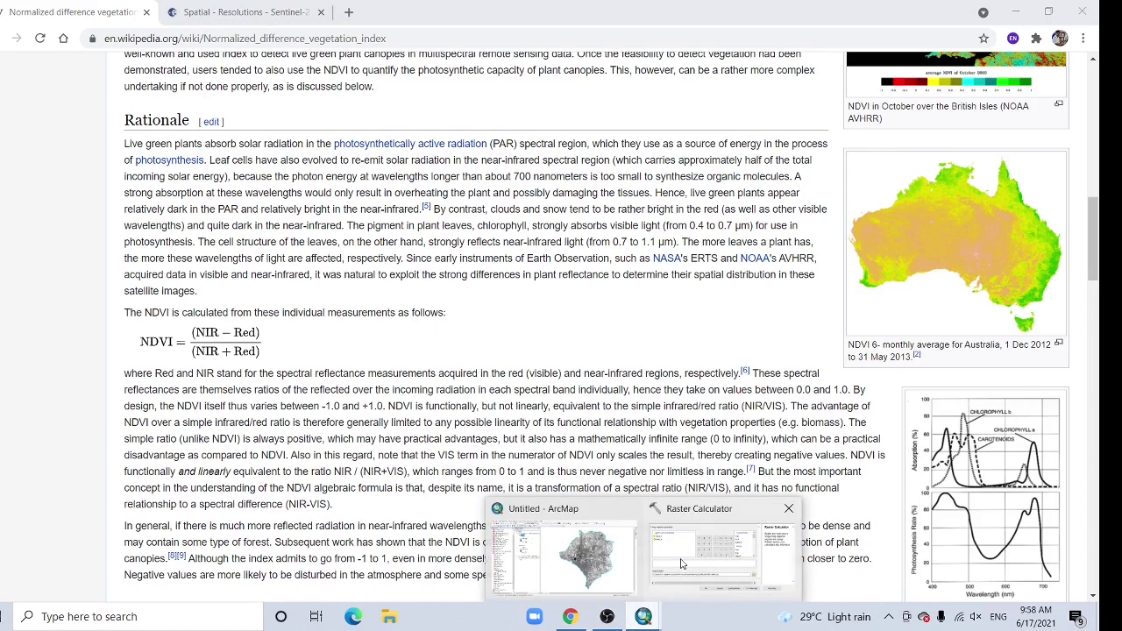
{"action": "left_click", "coordinate": [681, 563]}
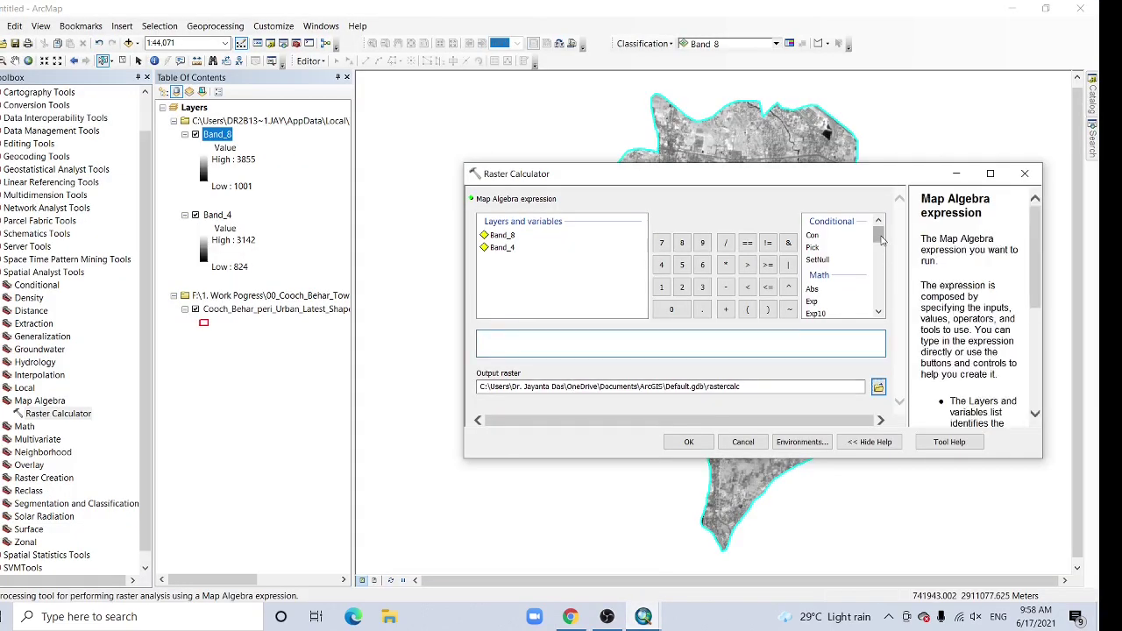
Enter the numerator Float("Band_8"-"Band_4") in the Raster Calculator expression.
{"action": "left_click_drag", "start_coordinate": [880, 238], "coordinate": [819, 243]}
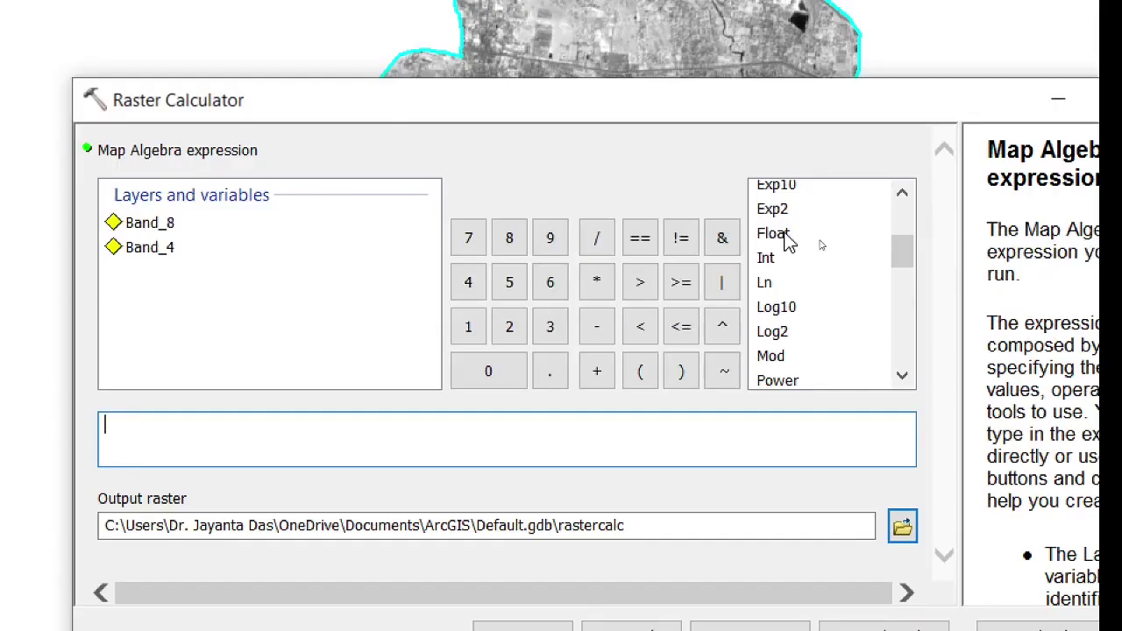
{"action": "double_click", "coordinate": [787, 242]}
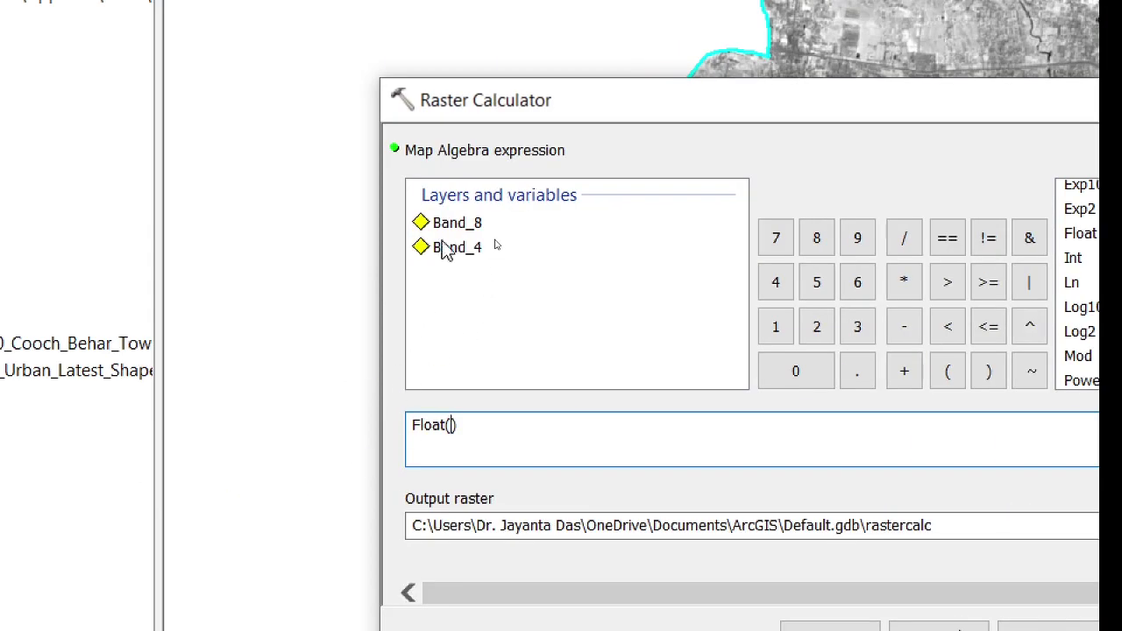
{"action": "double_click", "coordinate": [450, 225]}
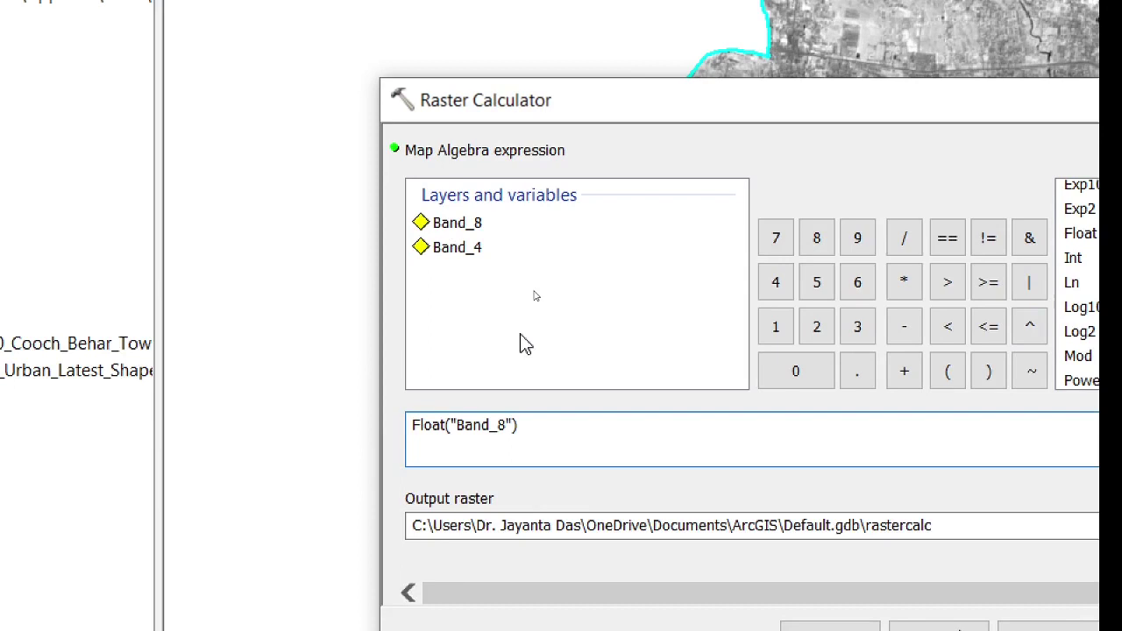
{"action": "type", "text": "-"}
{"action": "double_click", "coordinate": [460, 249]}
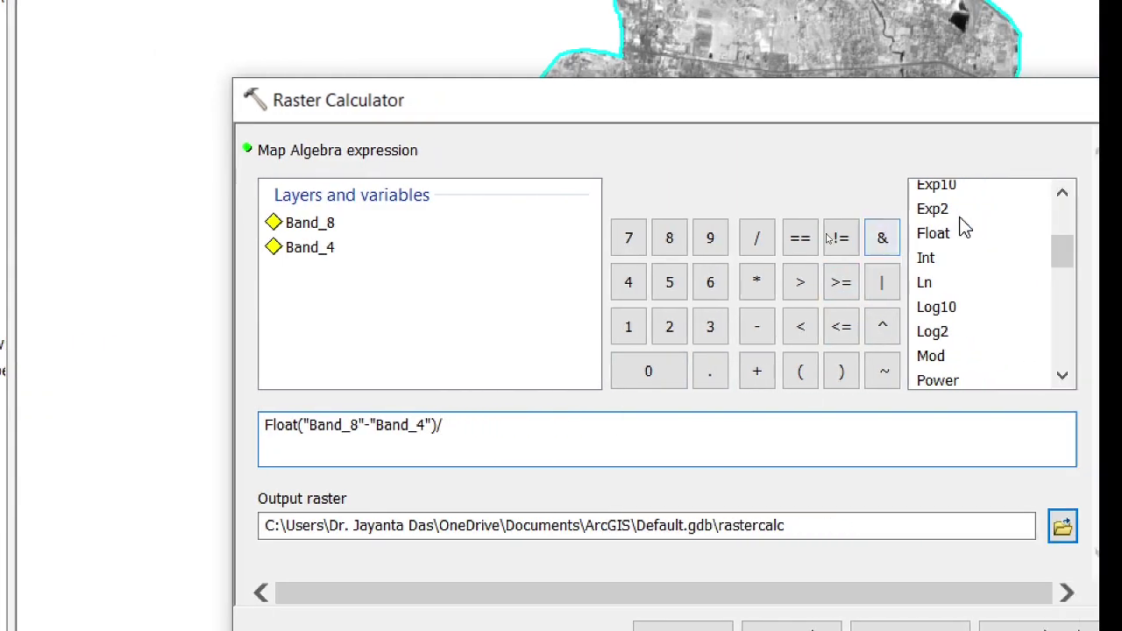
Begin the denominator with /Float("Band_8" + in the expression.
{"action": "double_click", "coordinate": [943, 233]}
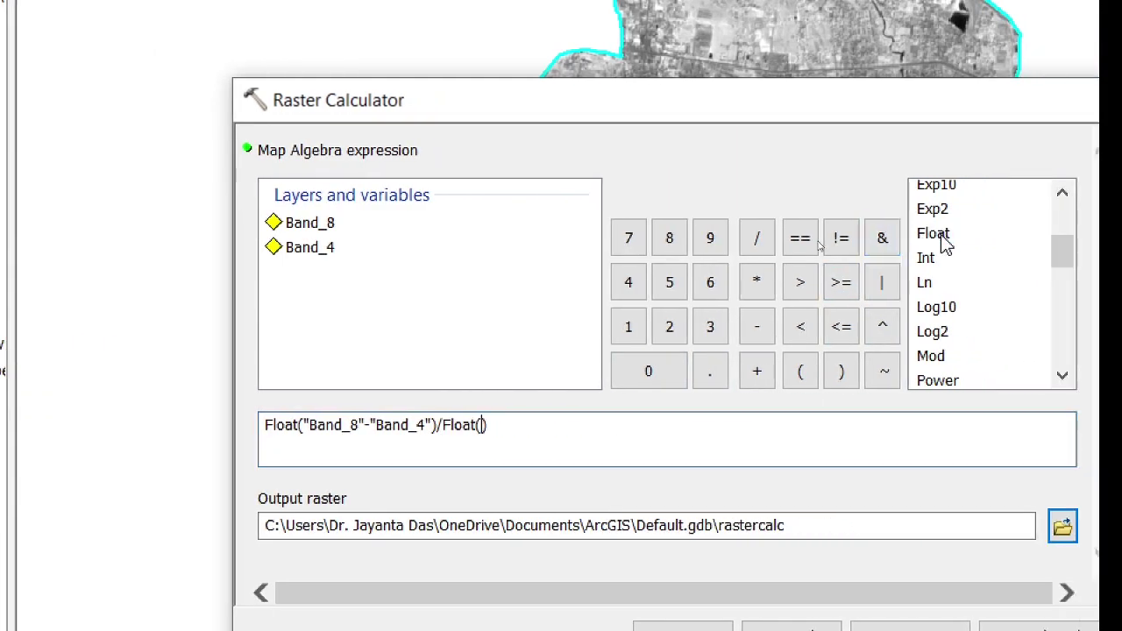
{"action": "double_click", "coordinate": [318, 235]}
{"action": "left_click", "coordinate": [754, 375]}
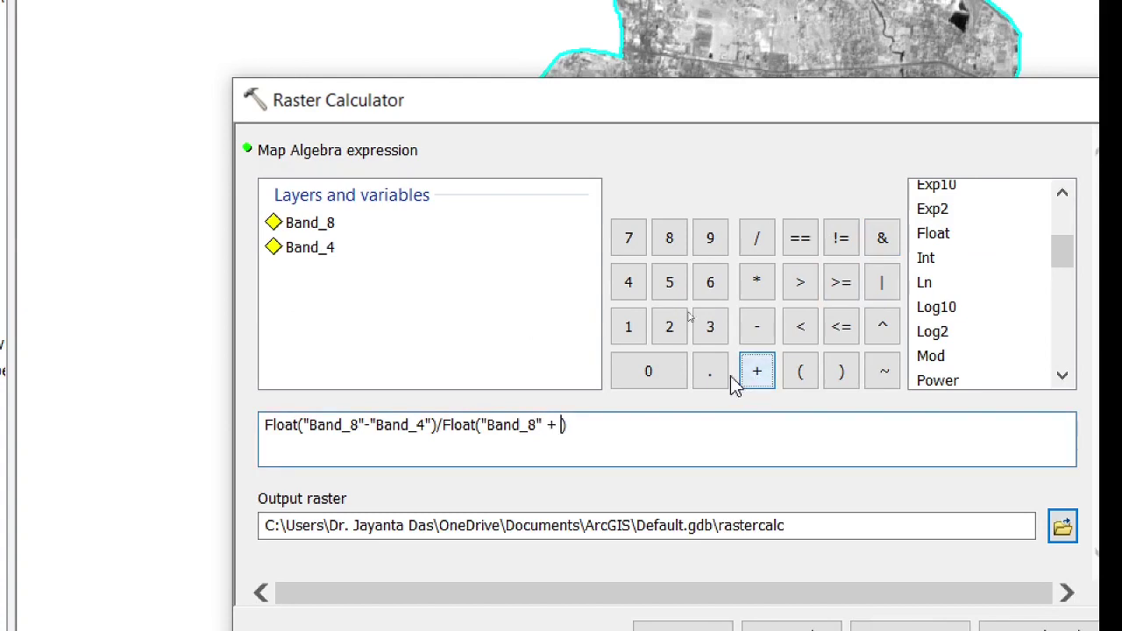
Finish the expression with Band_4 and create a new NDVI output folder.
{"action": "double_click", "coordinate": [307, 249]}
{"action": "left_click", "coordinate": [1062, 526]}
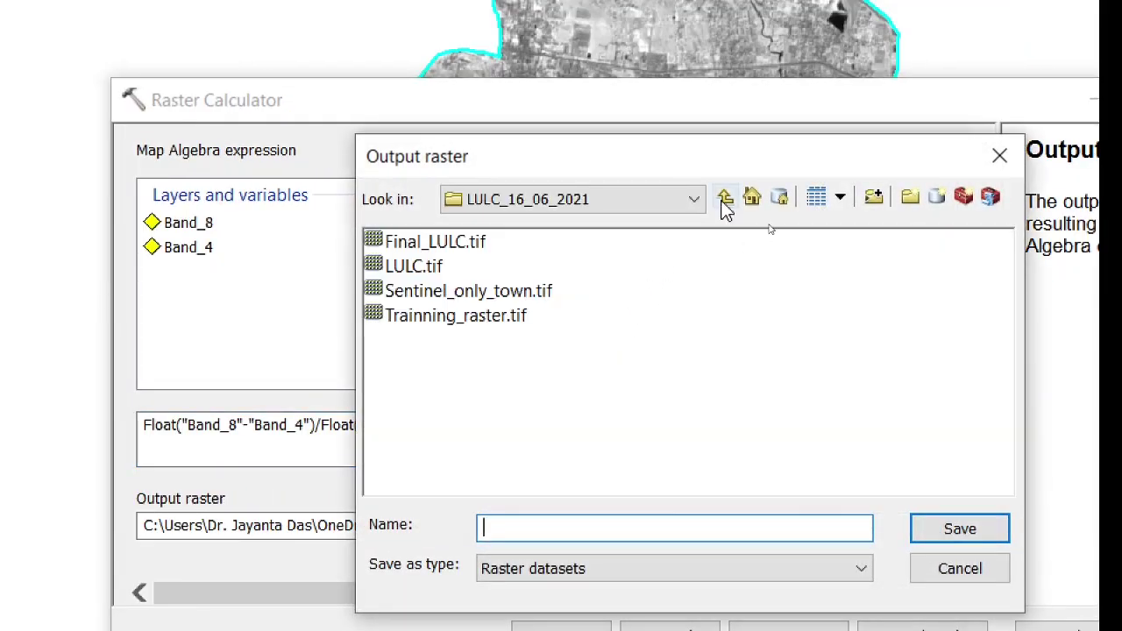
{"action": "left_click", "coordinate": [725, 200]}
{"action": "left_click", "coordinate": [910, 198]}
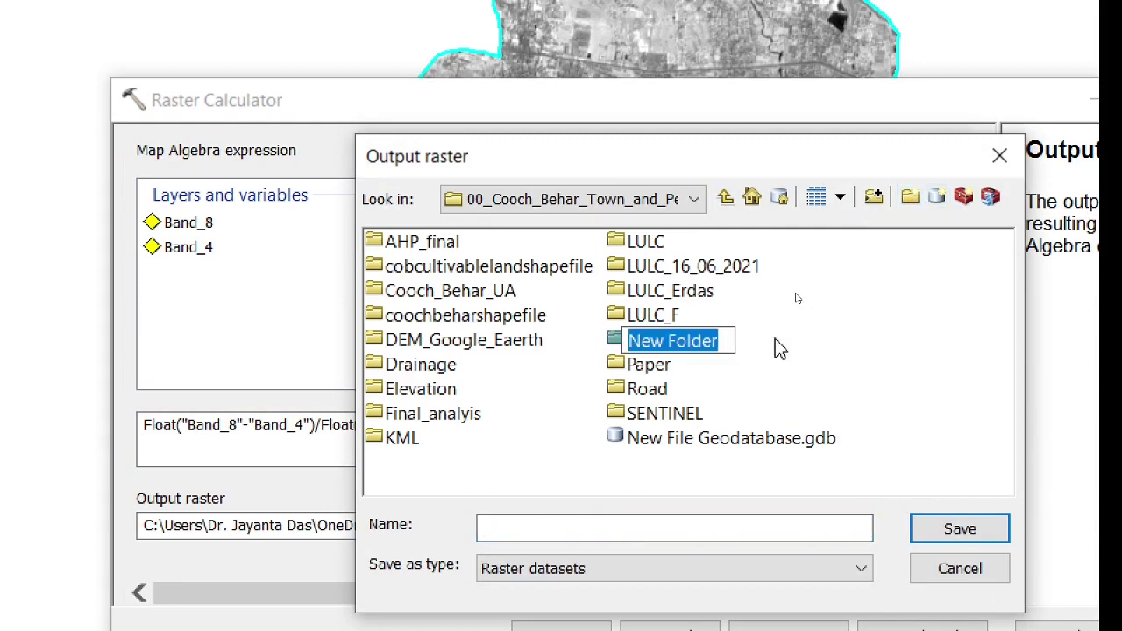
{"action": "type", "text": "NDVI"}
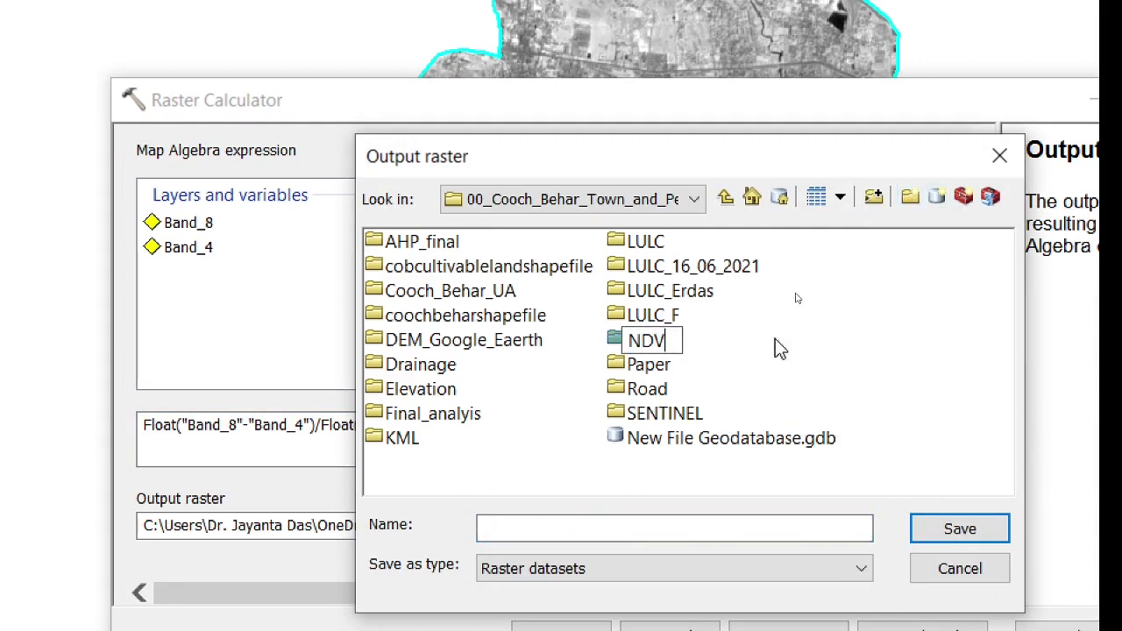
{"action": "key", "text": "Return"}
{"action": "key", "text": "Return"}
Save the output as NDVI.tif in the NDVI folder and run the calculation.
{"action": "left_click", "coordinate": [500, 528]}
{"action": "type", "text": "NDVI"}
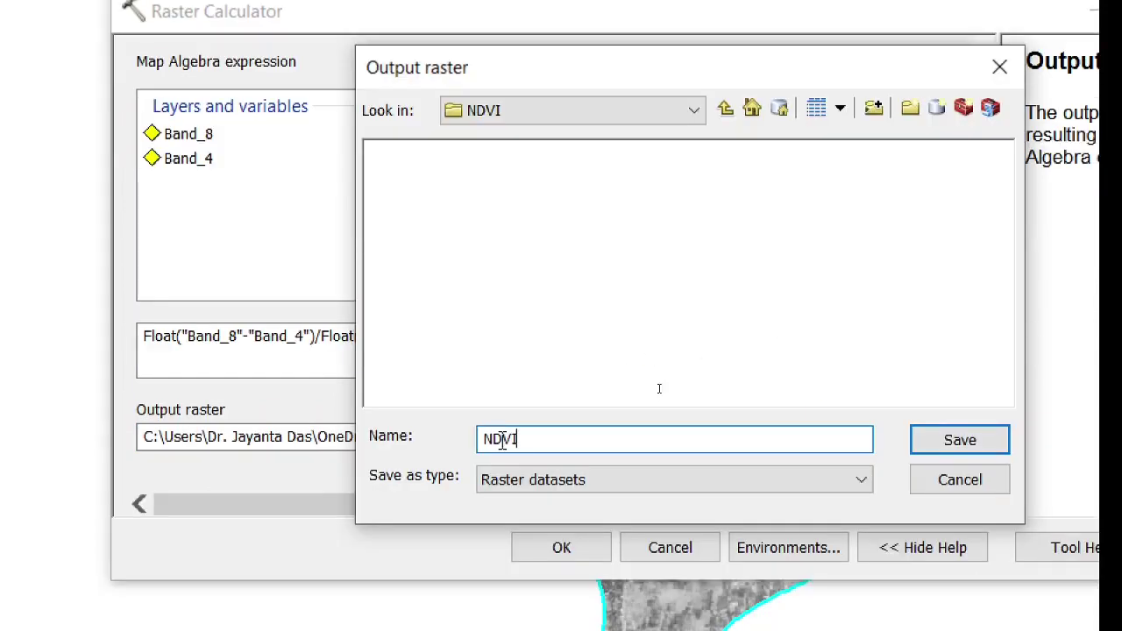
{"action": "left_click", "coordinate": [966, 441]}
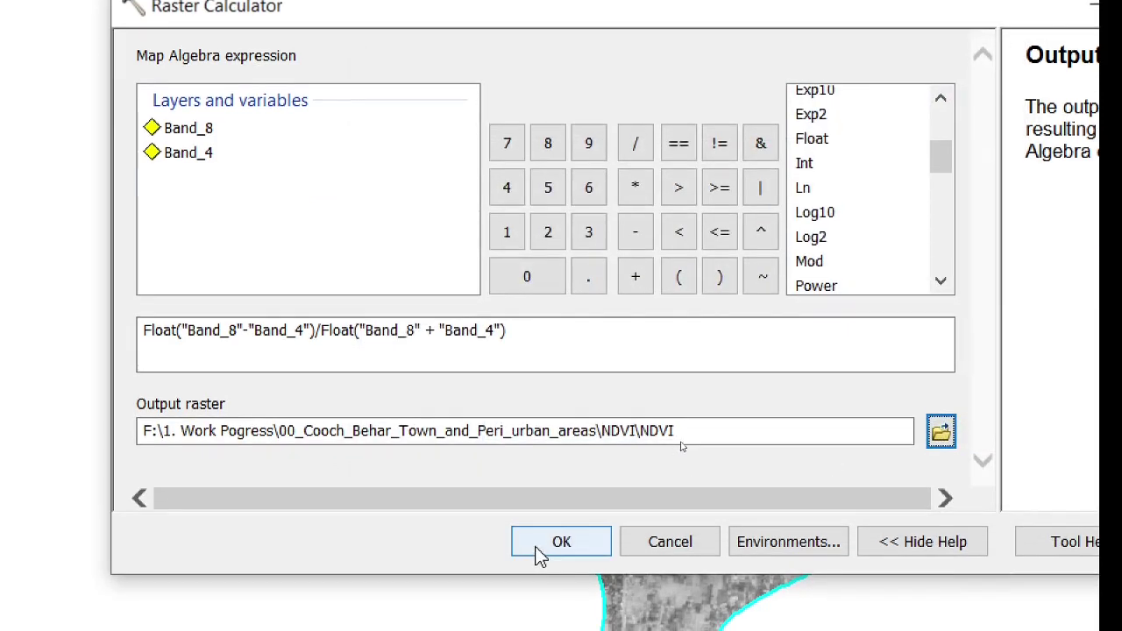
{"action": "left_click", "coordinate": [687, 431]}
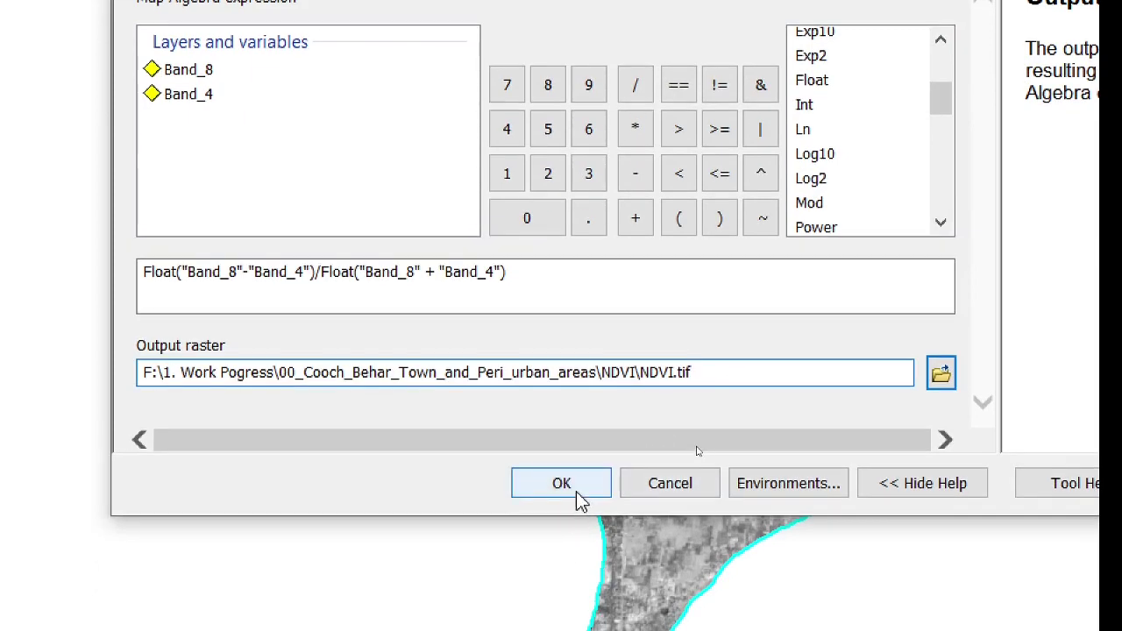
{"action": "left_click", "coordinate": [566, 485]}
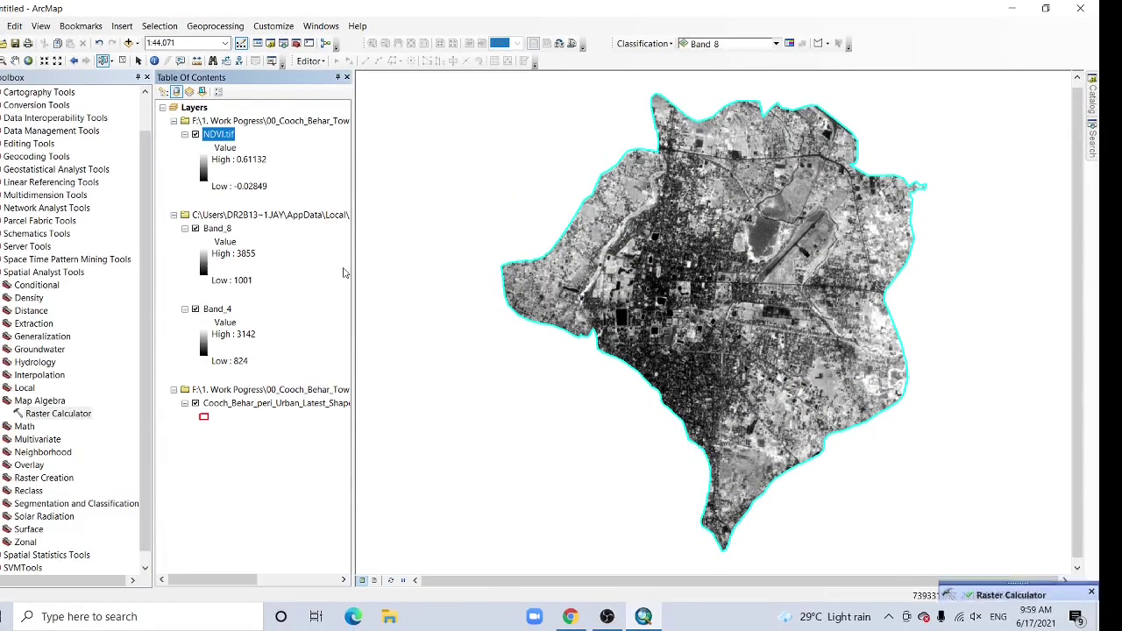
Hide the Band_8, Band_4 and study area boundary layers.
{"action": "left_click", "coordinate": [197, 229]}
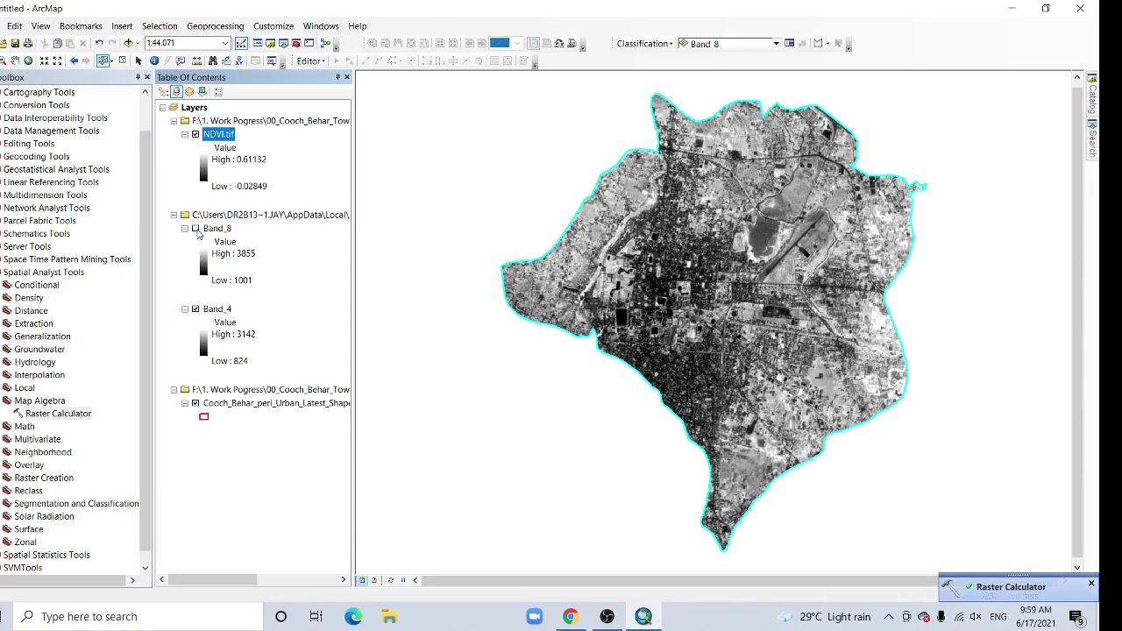
{"action": "left_click", "coordinate": [195, 310]}
{"action": "left_click", "coordinate": [195, 403]}
Symbolize NDVI.tif with an inverted red-yellow-green stretched ramp so high values are green.
{"action": "double_click", "coordinate": [218, 135]}
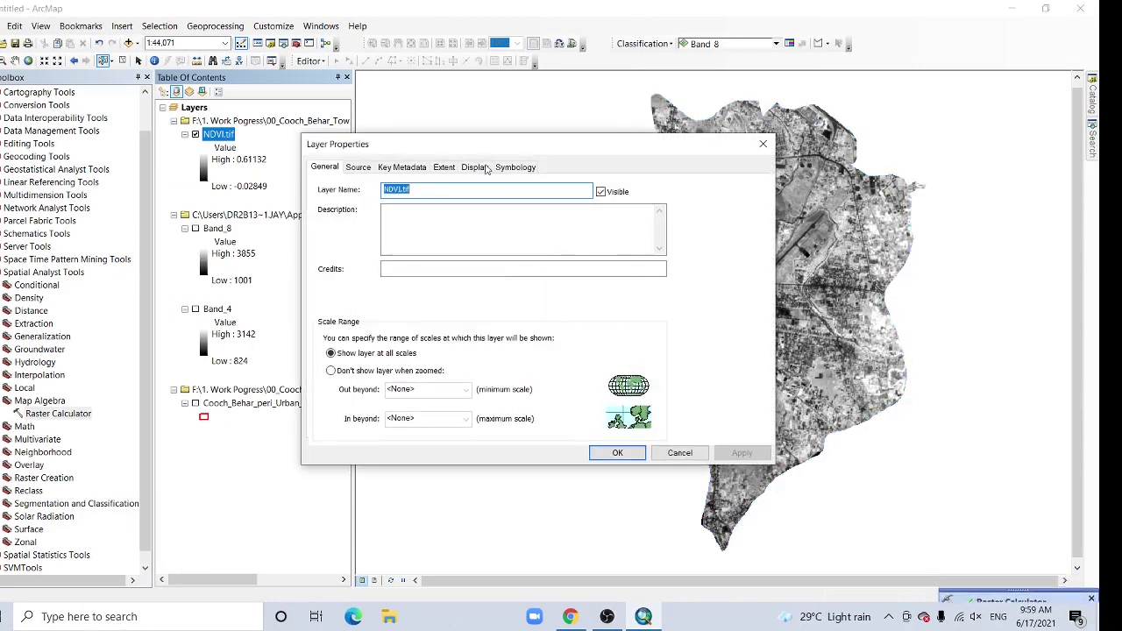
{"action": "left_click", "coordinate": [516, 167]}
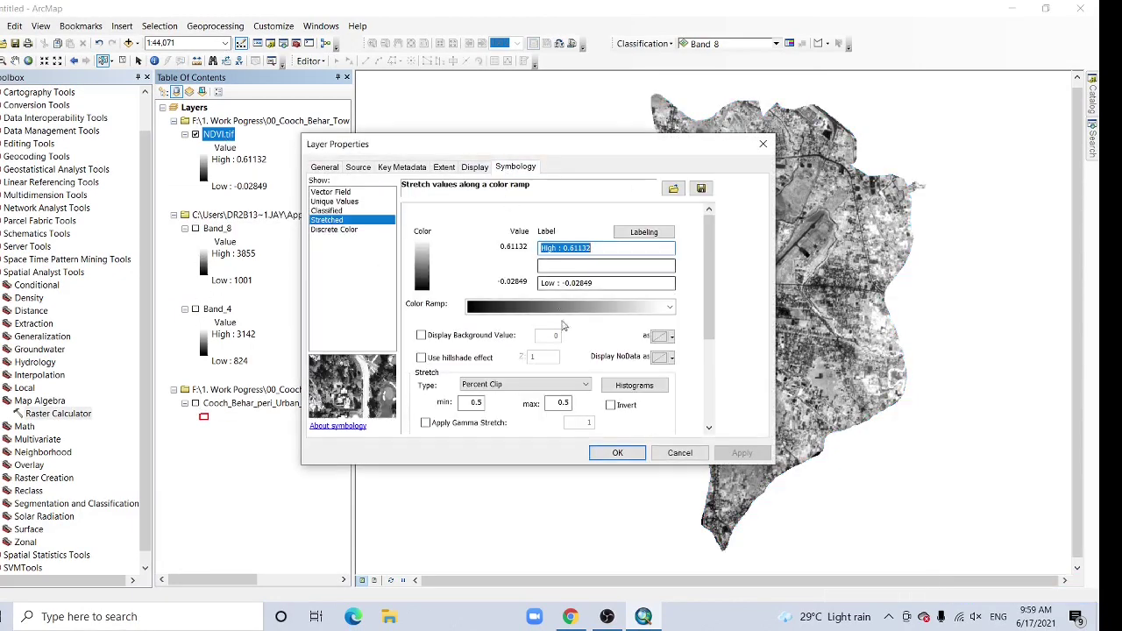
{"action": "left_click", "coordinate": [670, 305]}
{"action": "left_click", "coordinate": [561, 129]}
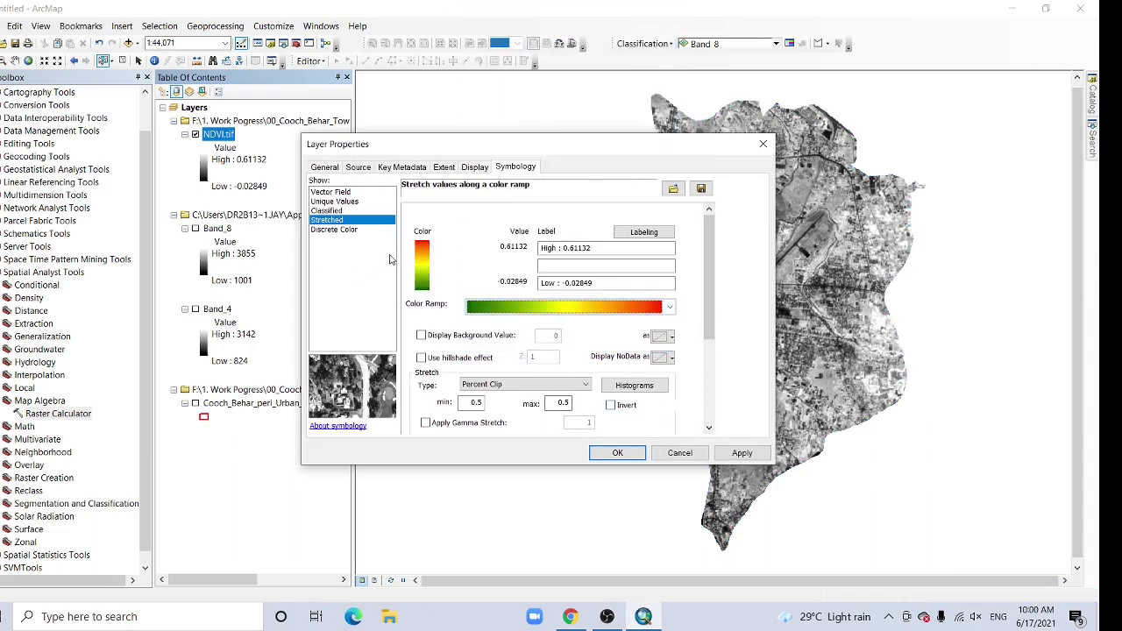
{"action": "left_click", "coordinate": [611, 406]}
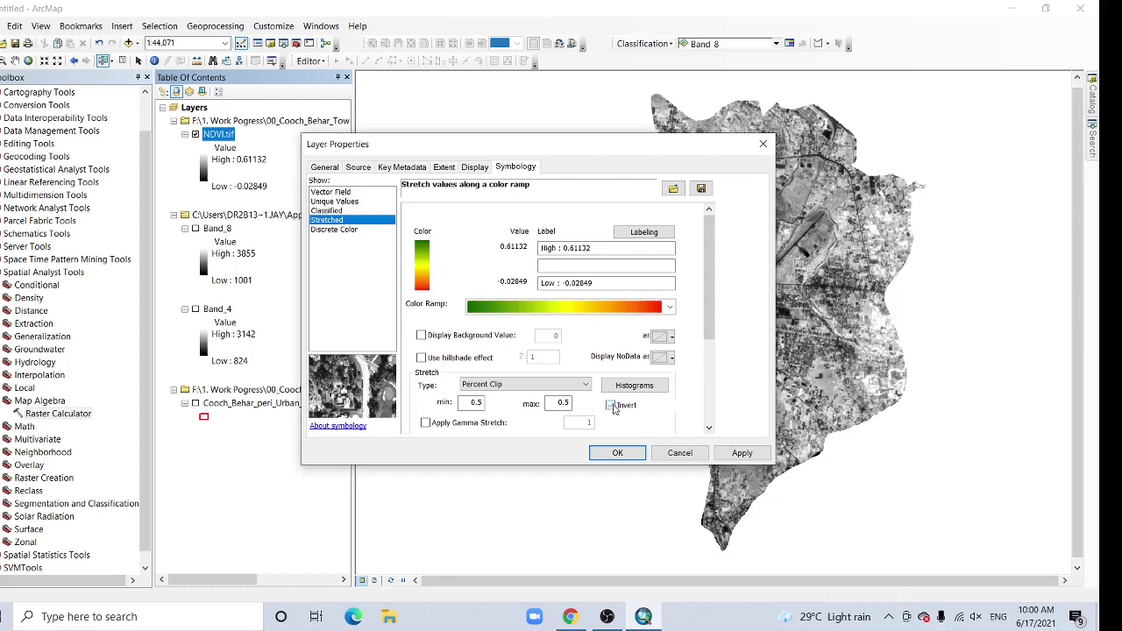
{"action": "left_click", "coordinate": [723, 452]}
{"action": "left_click", "coordinate": [618, 452]}
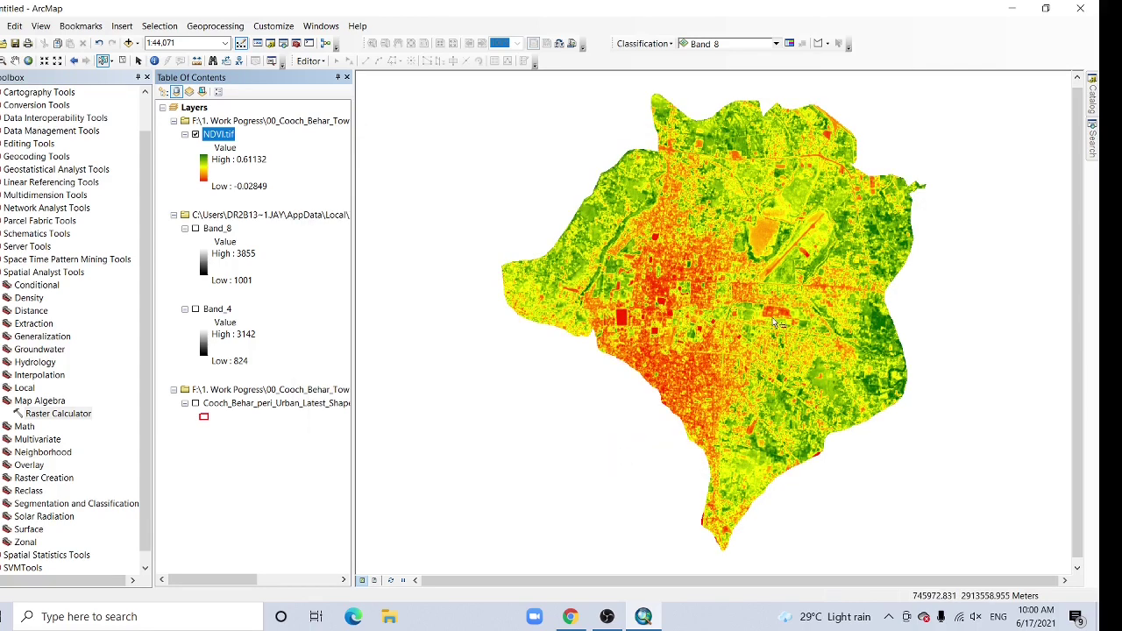
{"action": "scroll", "coordinate": [771, 322], "scroll_direction": "down", "scroll_amount": 2}
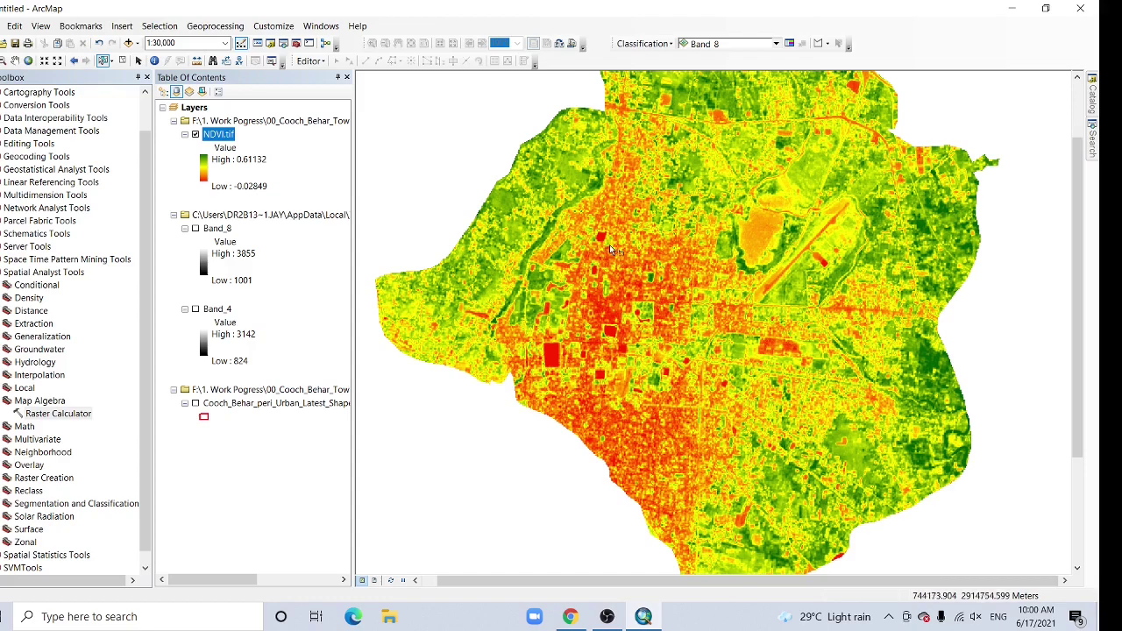
{"action": "scroll", "coordinate": [806, 293], "scroll_direction": "up", "scroll_amount": 1}
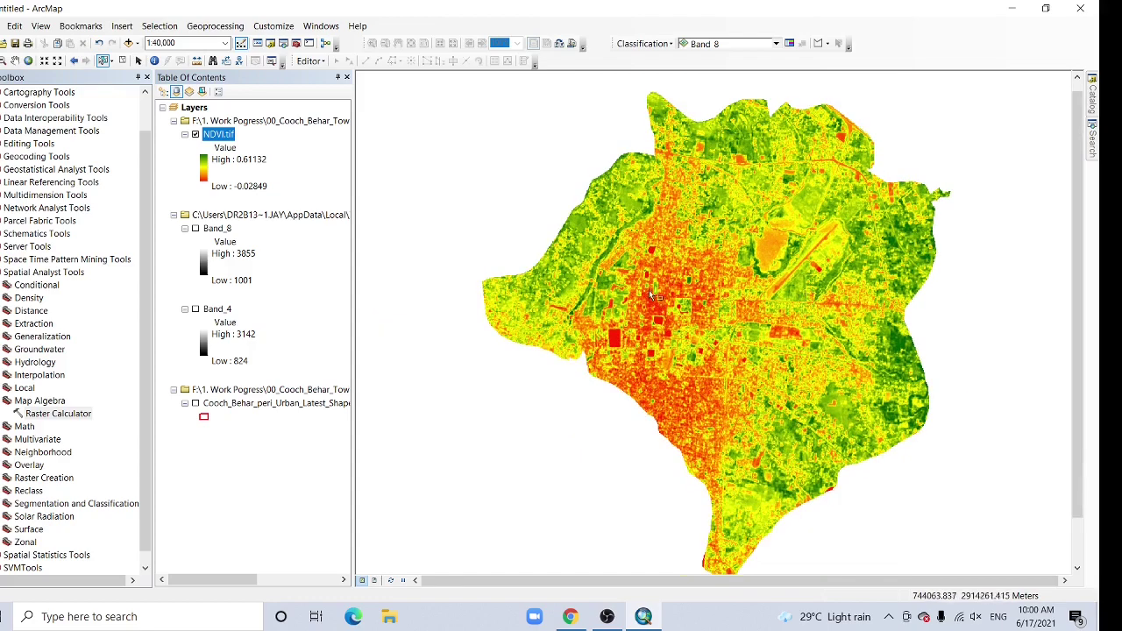